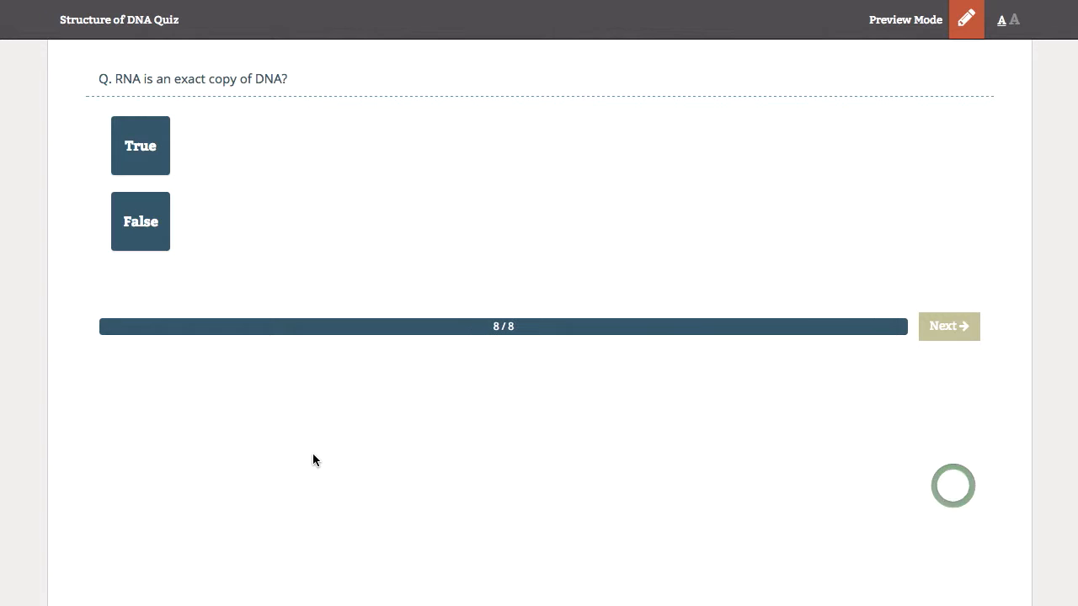
Answer the last question False and review the 75% (6/8) quiz results
{"action": "left_click", "coordinate": [141, 230]}
{"action": "left_click", "coordinate": [959, 325]}
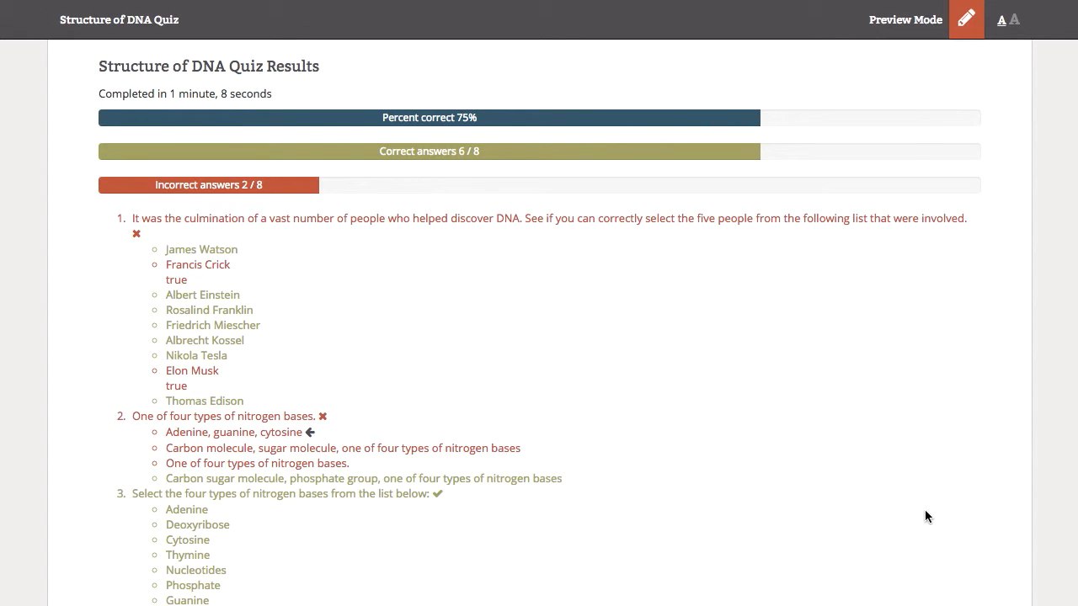
{"action": "scroll", "coordinate": [924, 509], "scroll_direction": "down", "scroll_amount": 2}
{"action": "scroll", "coordinate": [924, 509], "scroll_direction": "down", "scroll_amount": 2}
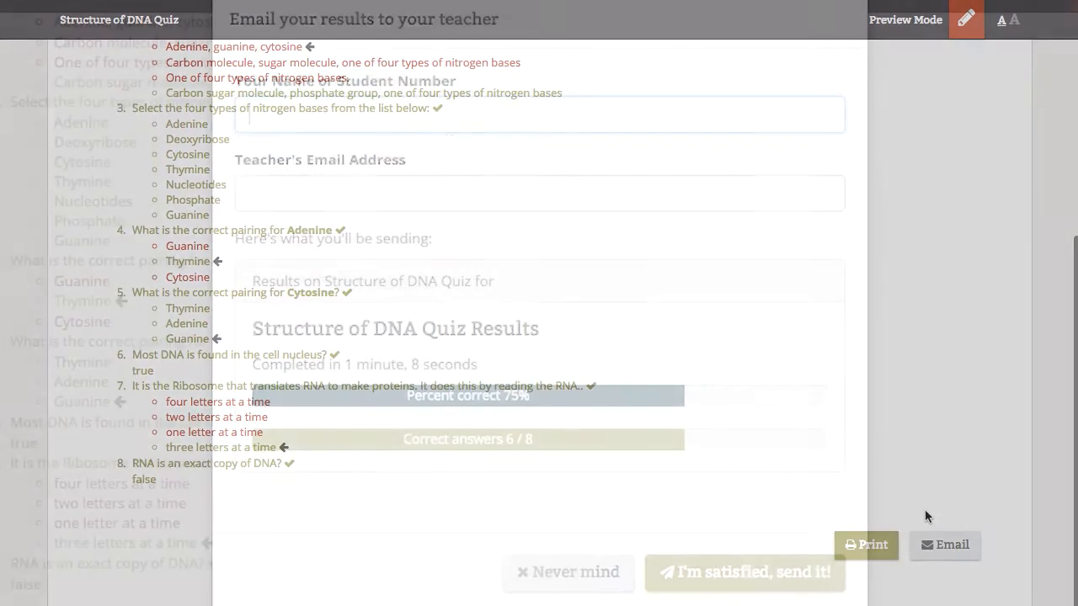
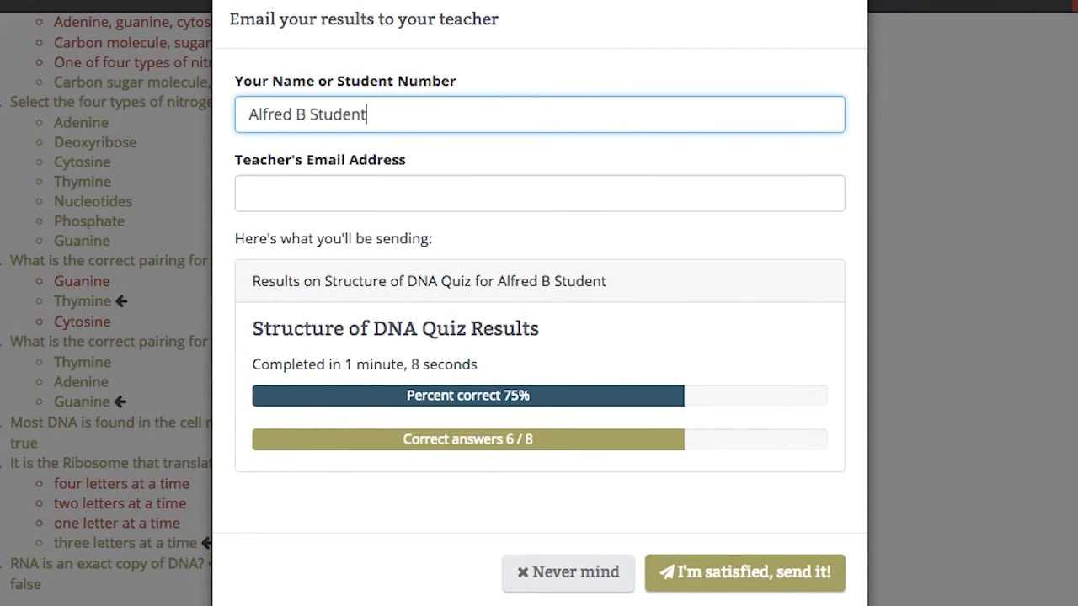
Fill in the student's name and the teacher's e-mail address on the results form
{"action": "key", "text": "Tab"}
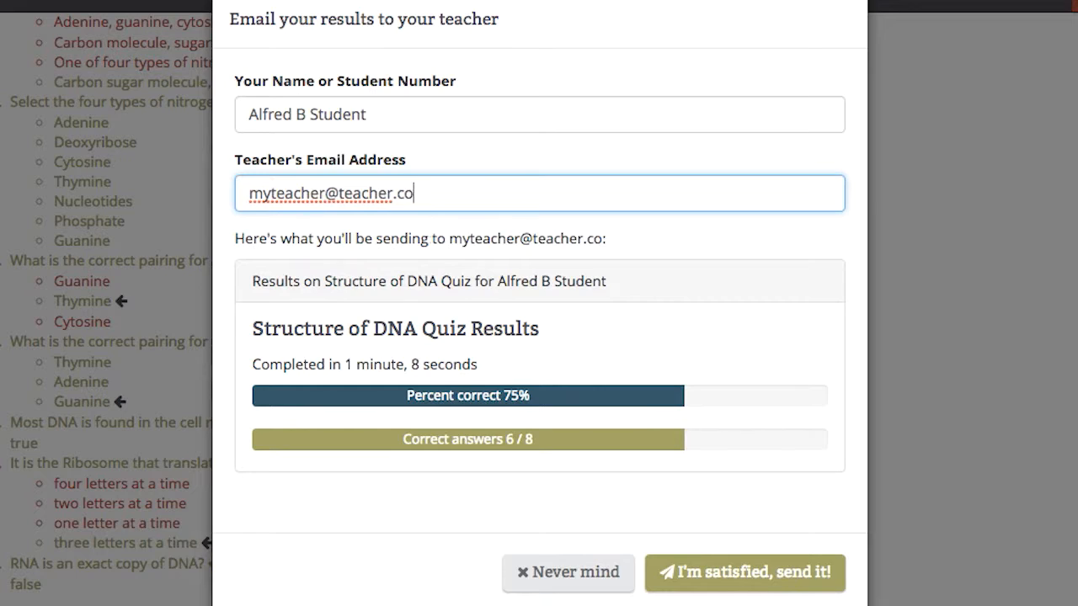
{"action": "key", "text": "Tab"}
{"action": "key", "text": "Tab"}
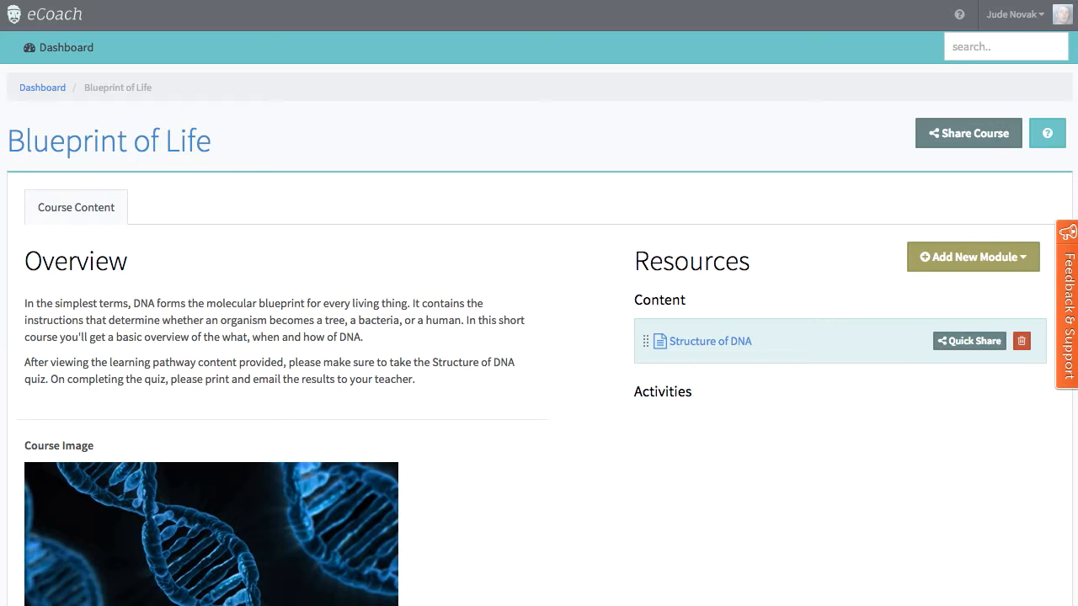
Add a Quiz module titled 'Blueprint of Life Quiz' and open its empty question page
{"action": "left_click", "coordinate": [965, 255]}
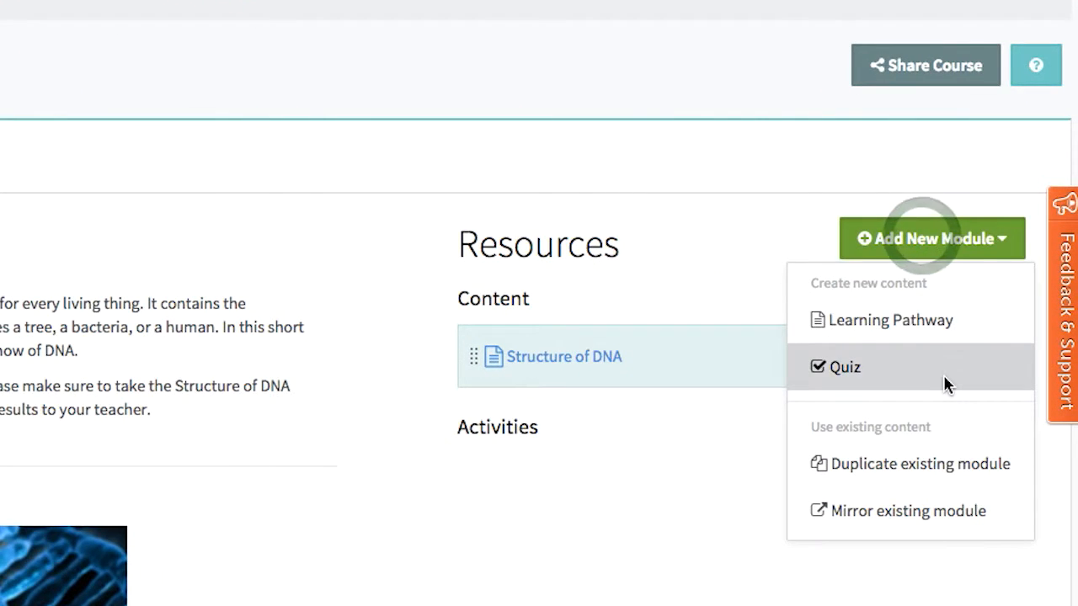
{"action": "left_click", "coordinate": [945, 384]}
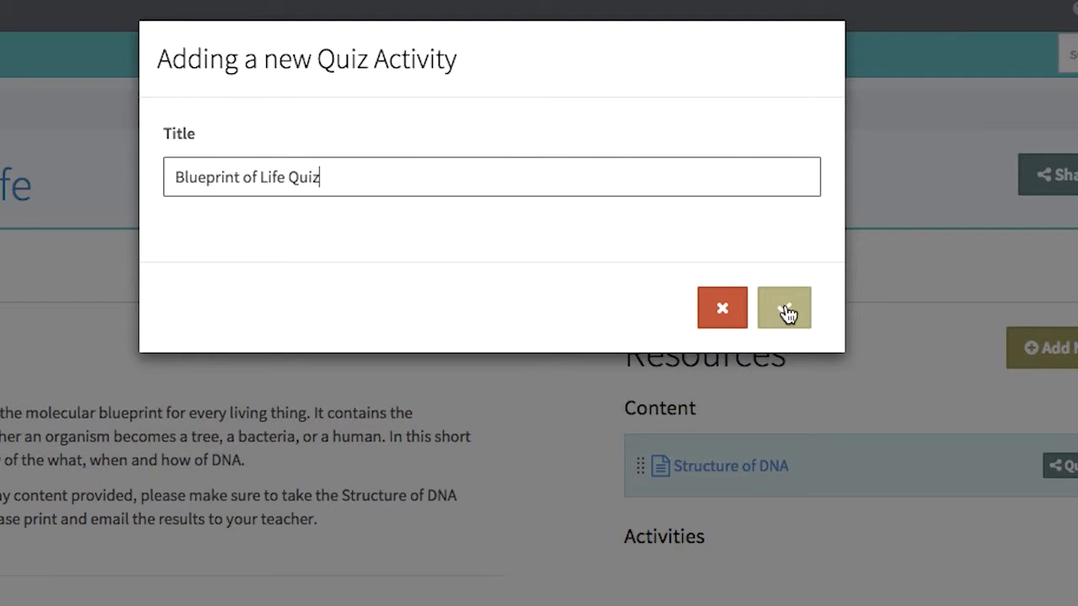
{"action": "left_click", "coordinate": [787, 313]}
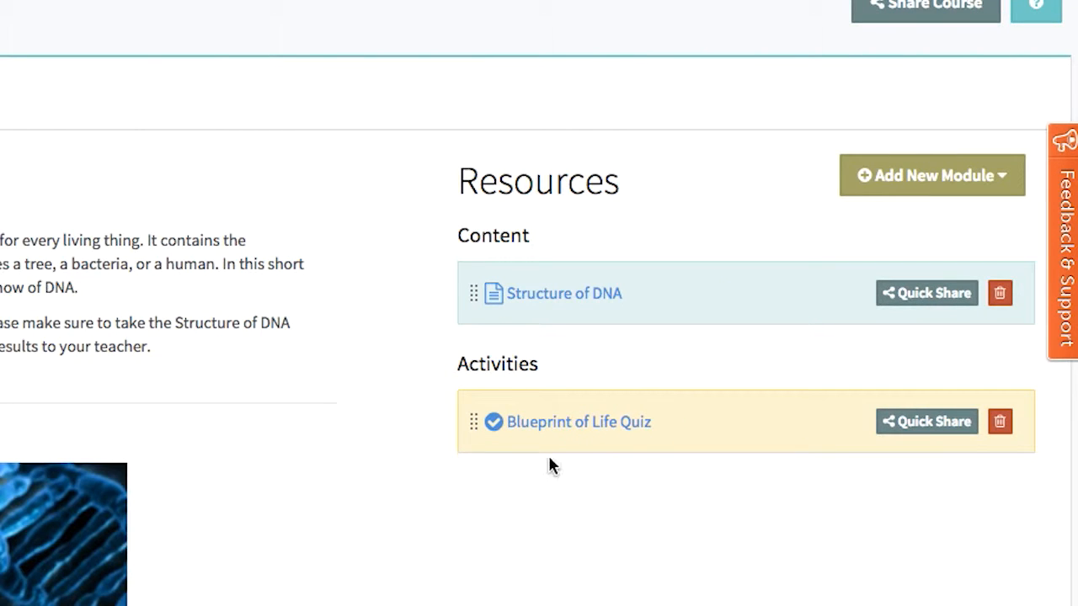
{"action": "left_click", "coordinate": [575, 424]}
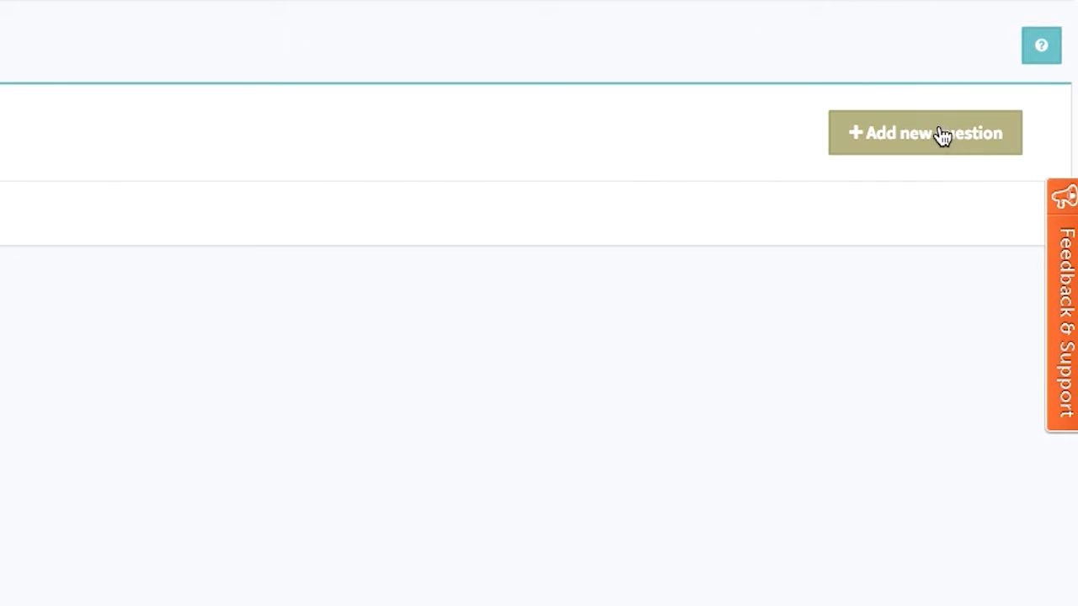
Start a new question and try the True/False and True/False multiple types with draft text
{"action": "left_click", "coordinate": [942, 140]}
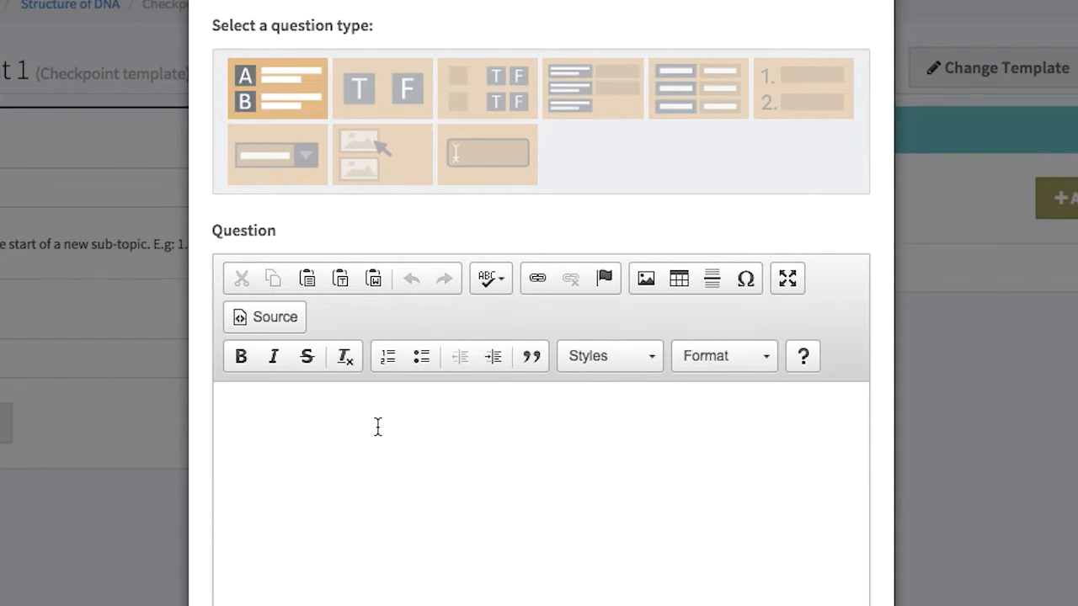
{"action": "left_click", "coordinate": [307, 429]}
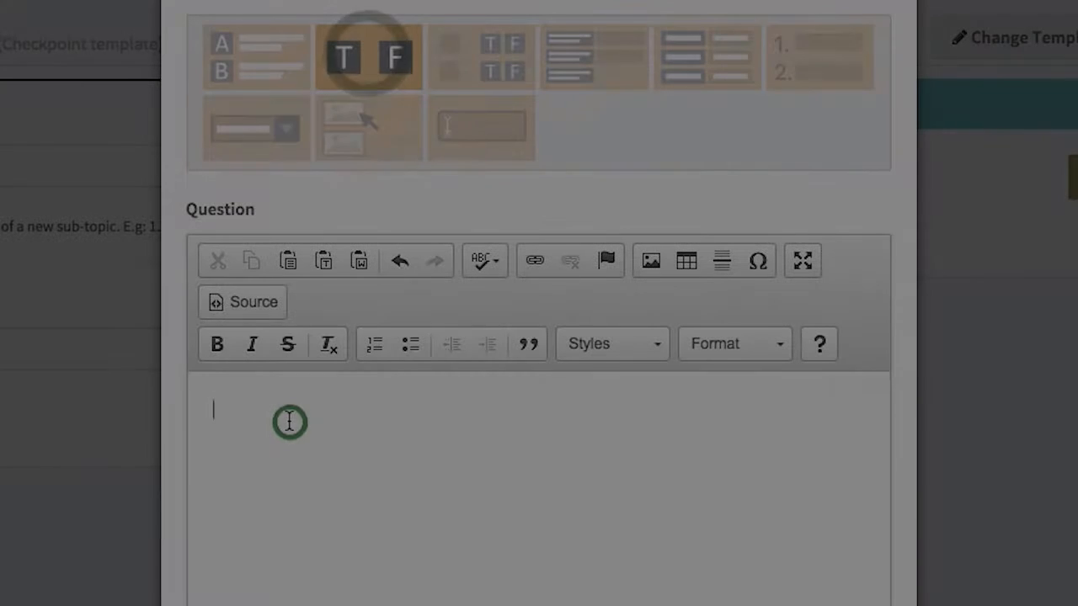
{"action": "type", "text": "The sky is blue?"}
{"action": "left_click", "coordinate": [362, 409]}
{"action": "type", "text": "Indicate which are true"}
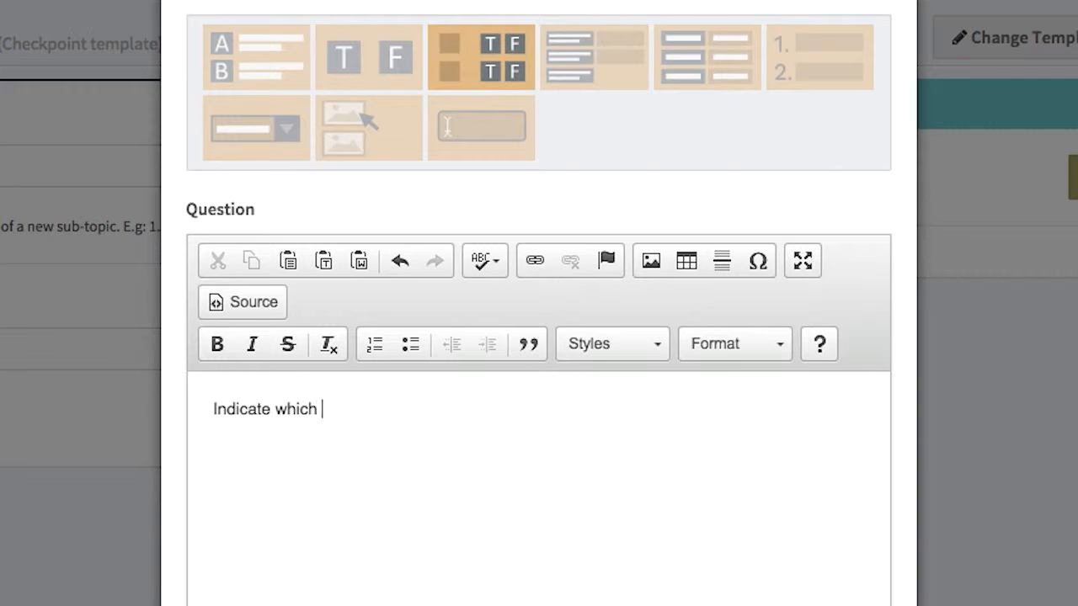
{"action": "left_click", "coordinate": [348, 409]}
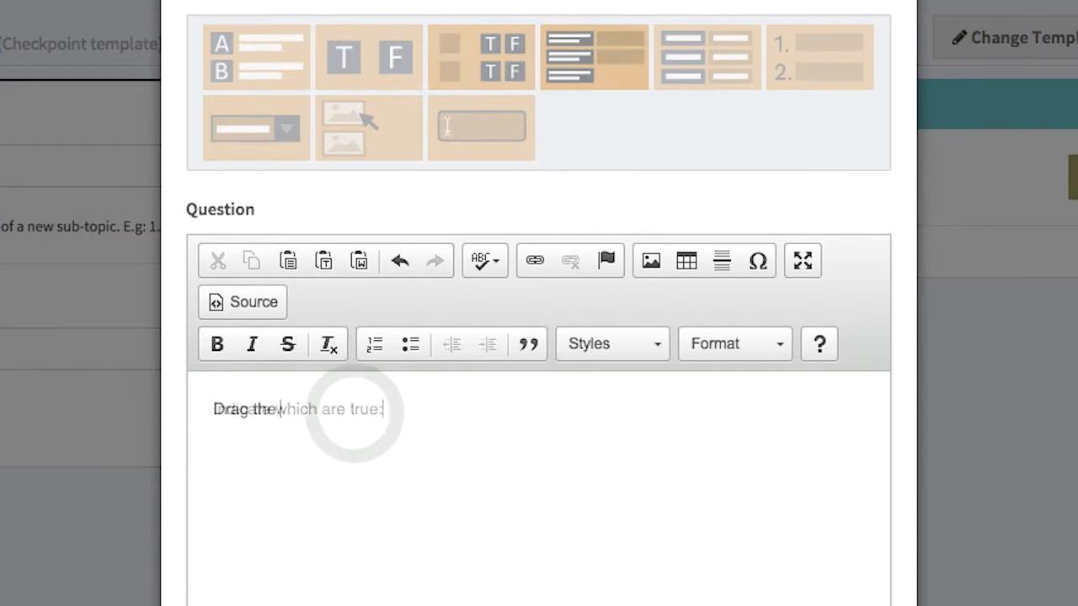
{"action": "type", "text": "corr"}
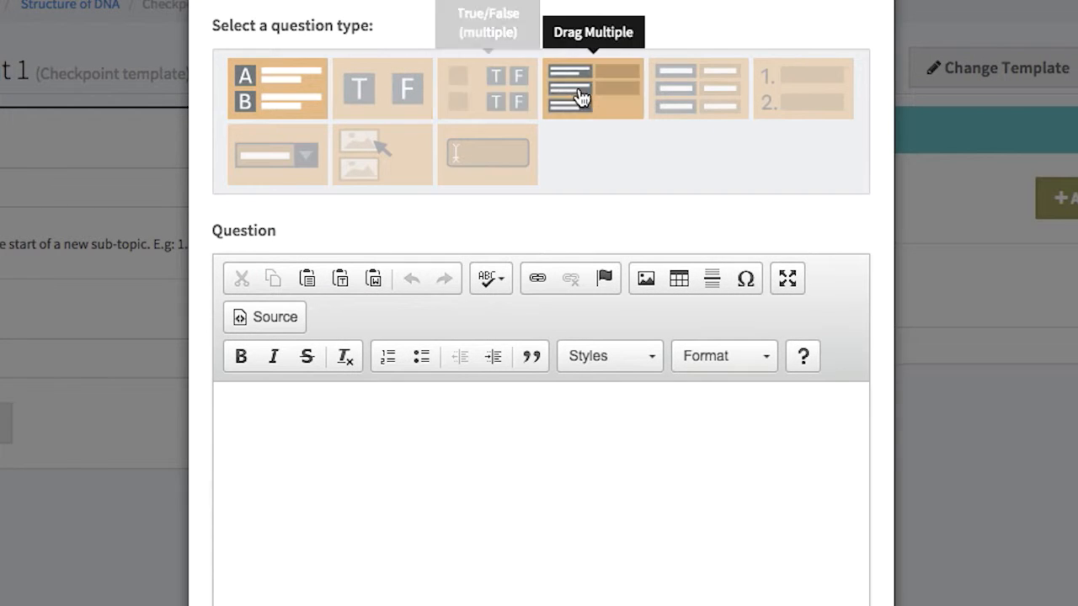
Switch the question to Drag Multiple and paste in the nitrogen bases question text
{"action": "left_click", "coordinate": [580, 89]}
{"action": "scroll", "coordinate": [449, 435], "scroll_direction": "down", "scroll_amount": 3}
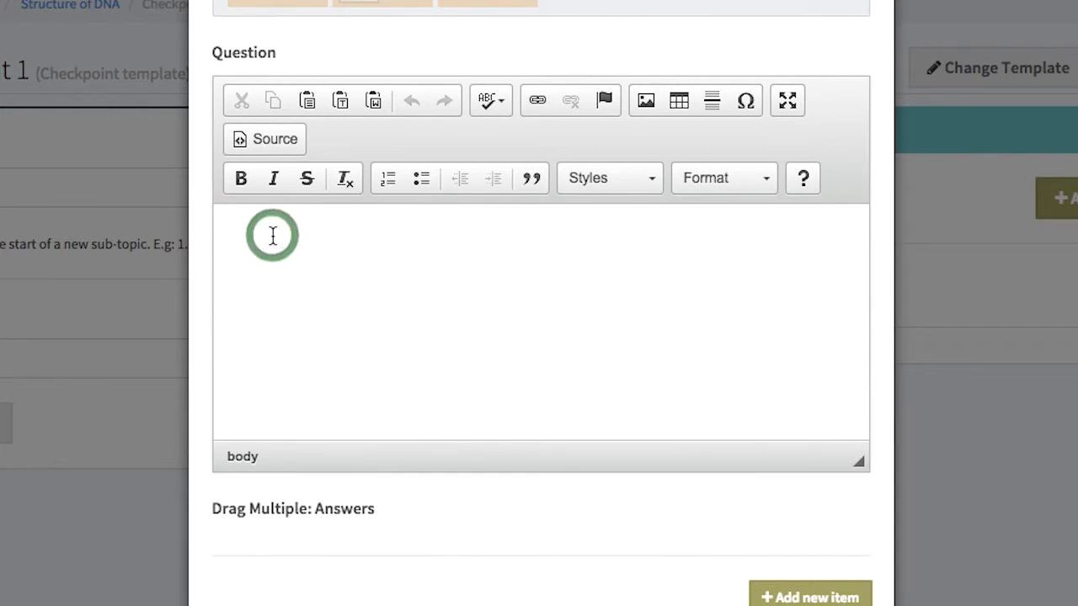
{"action": "type", "text": "Select the four types of nitrogen bases from the list below:"}
{"action": "scroll", "coordinate": [413, 367], "scroll_direction": "down", "scroll_amount": 1}
{"action": "scroll", "coordinate": [414, 367], "scroll_direction": "down", "scroll_amount": 2}
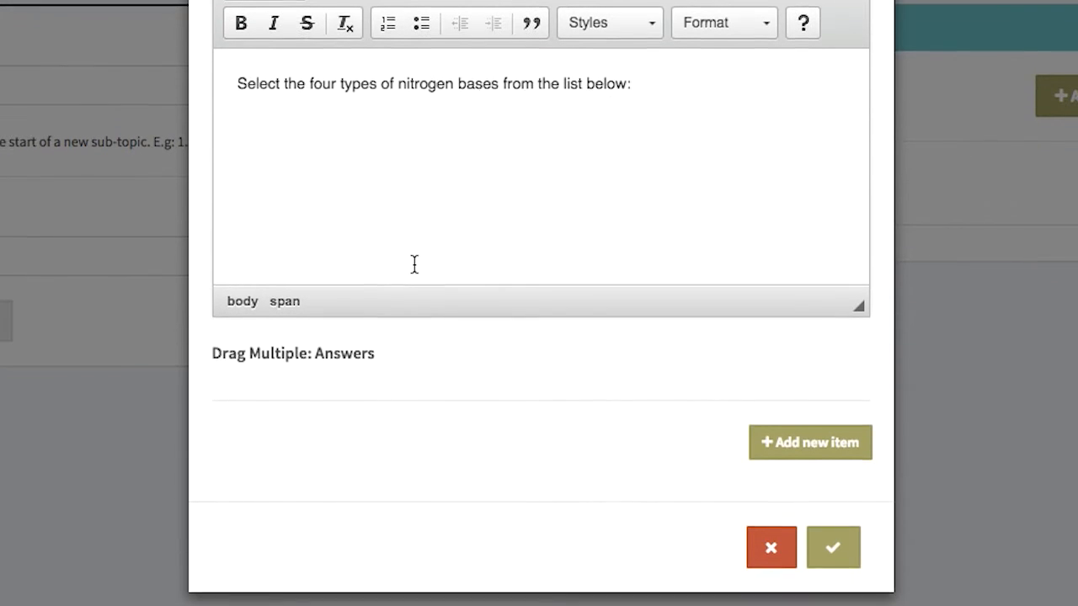
Add answer items such as Adenine and Guanine, mark the correct ones, and save the question
{"action": "left_click", "coordinate": [819, 441]}
{"action": "left_click", "coordinate": [392, 445]}
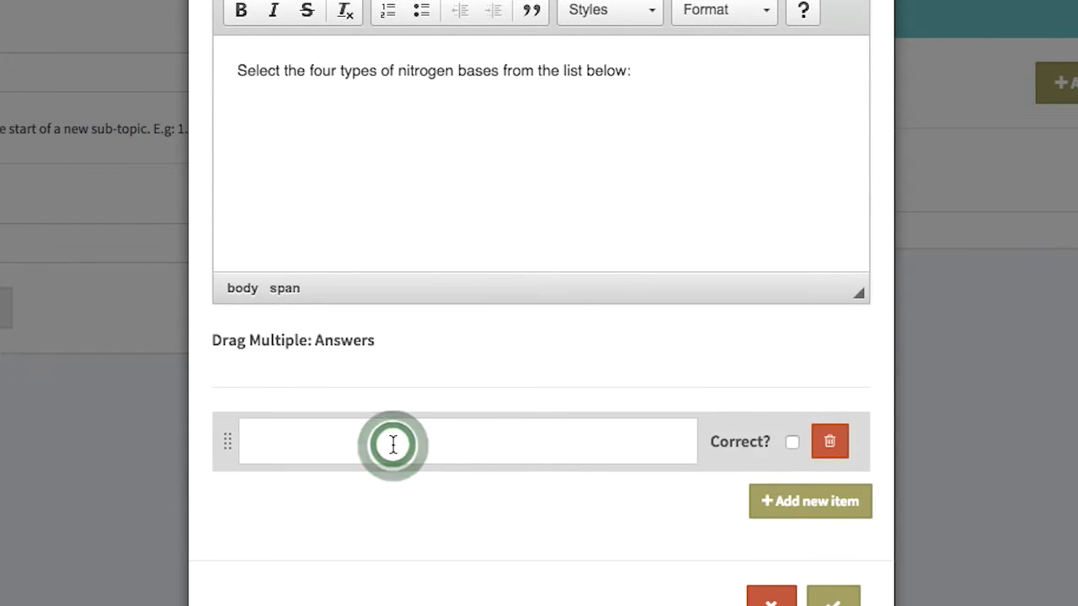
{"action": "type", "text": "Adenine"}
{"action": "left_click", "coordinate": [792, 442]}
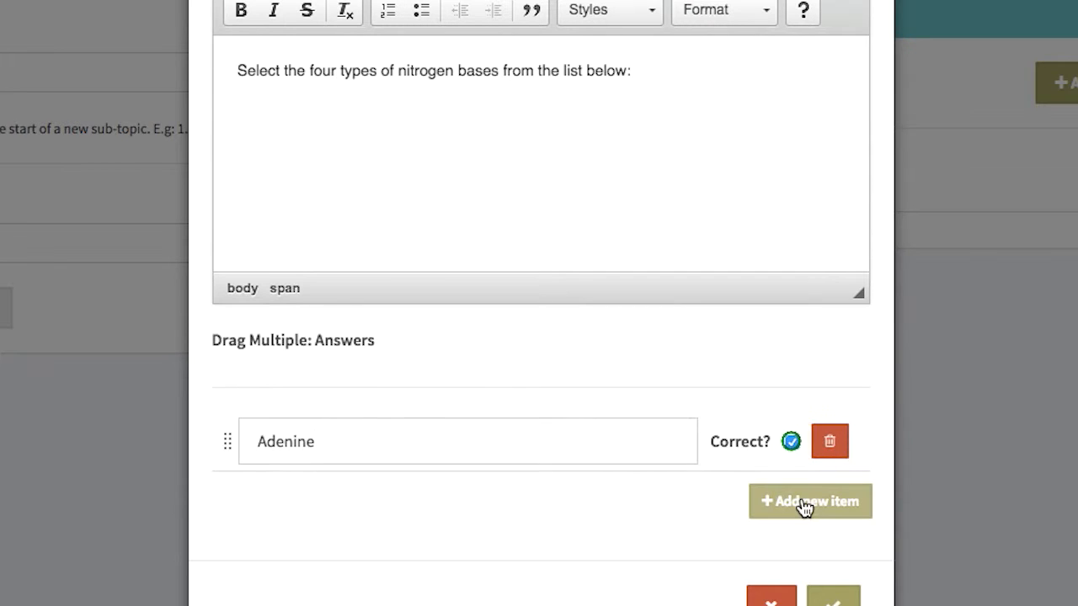
{"action": "left_click", "coordinate": [803, 505]}
{"action": "type", "text": "Deoxyribose"}
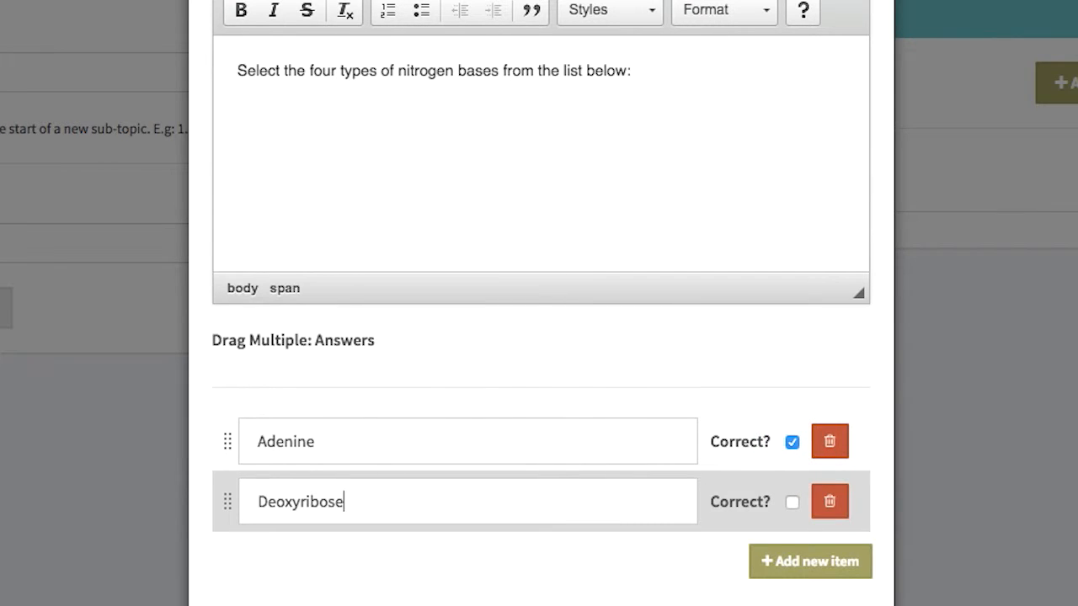
{"action": "left_click", "coordinate": [813, 568]}
{"action": "type", "text": "Guan"}
{"action": "type", "text": "hosphate"}
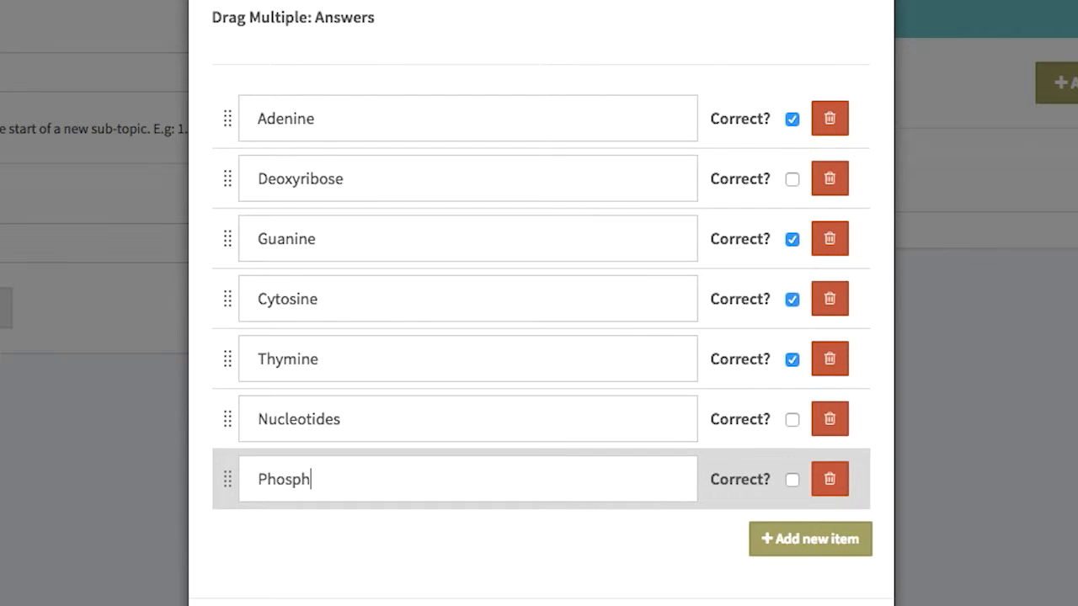
{"action": "scroll", "coordinate": [681, 514], "scroll_direction": "down", "scroll_amount": 3}
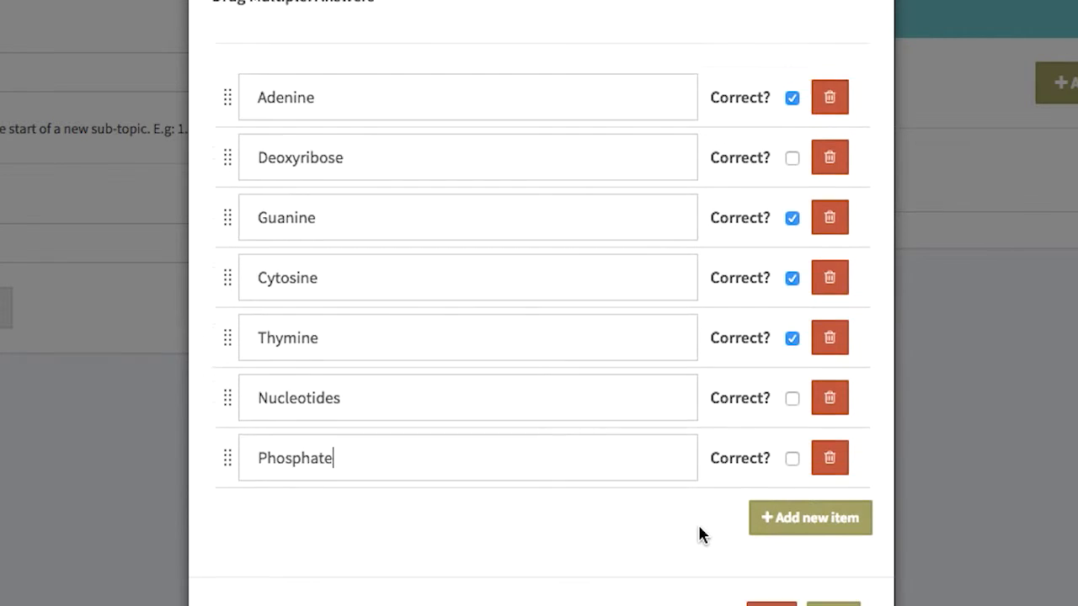
{"action": "left_click", "coordinate": [833, 536]}
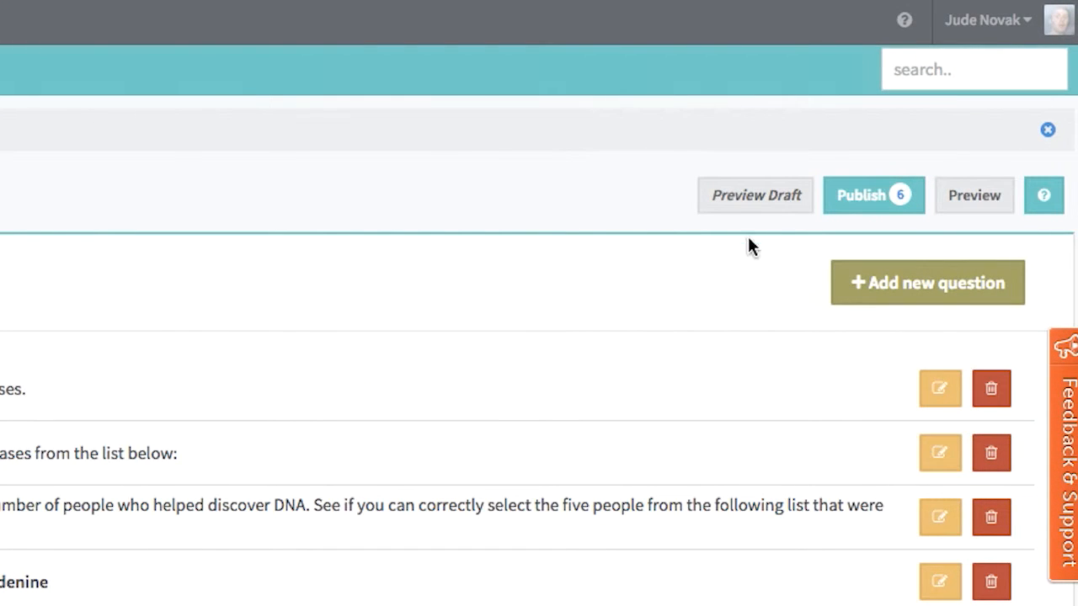
Preview the draft, place Guanine, Cytosine, Thymine and Adenine into the slots, and move on
{"action": "left_click", "coordinate": [741, 202]}
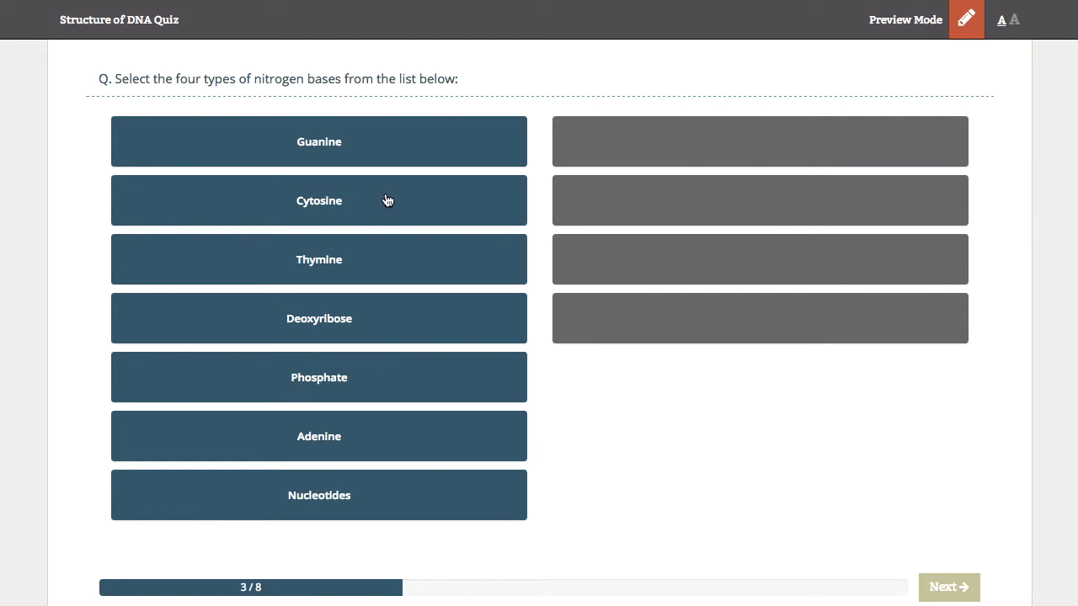
{"action": "left_click", "coordinate": [319, 143]}
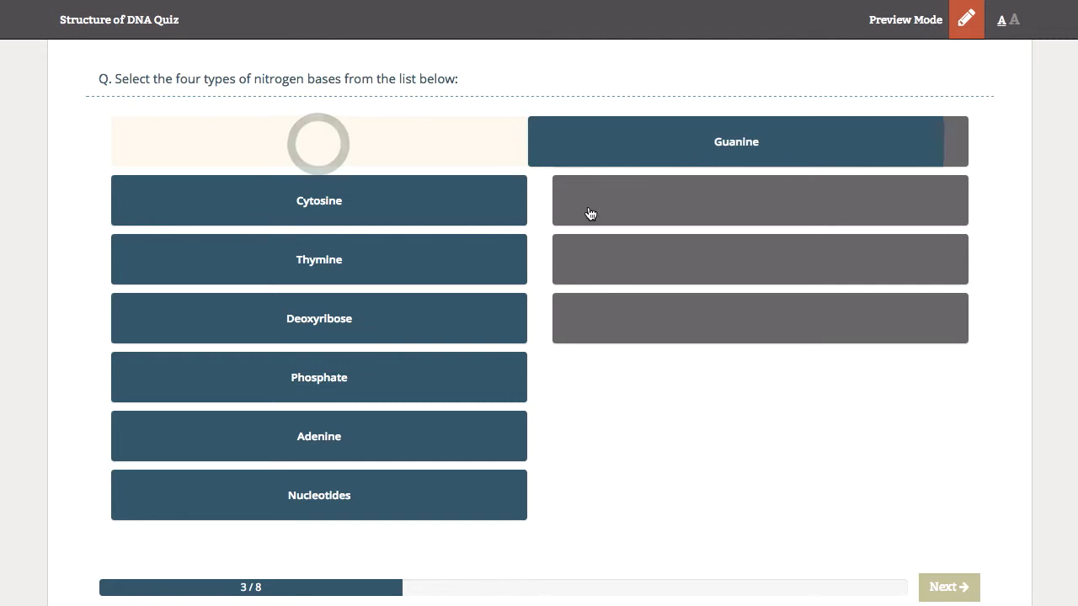
{"action": "left_click", "coordinate": [325, 199]}
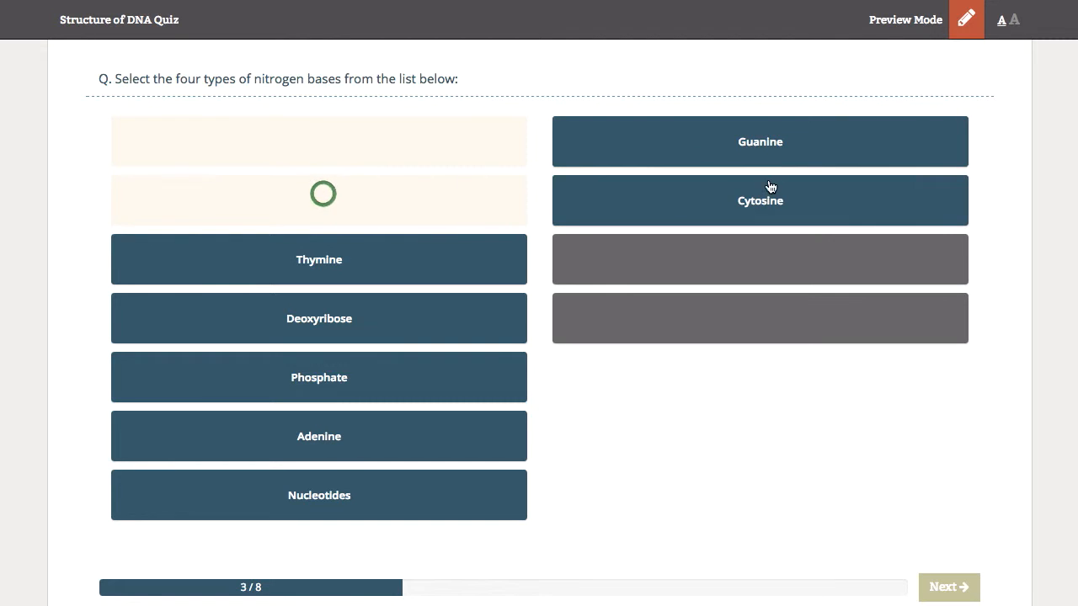
{"action": "left_click", "coordinate": [320, 258]}
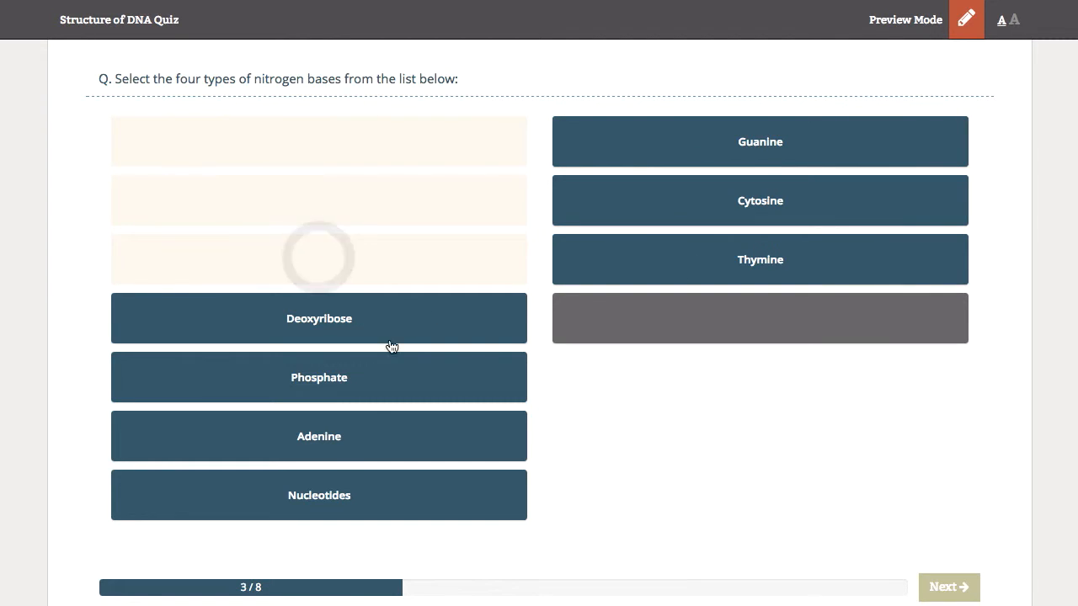
{"action": "left_click", "coordinate": [383, 452]}
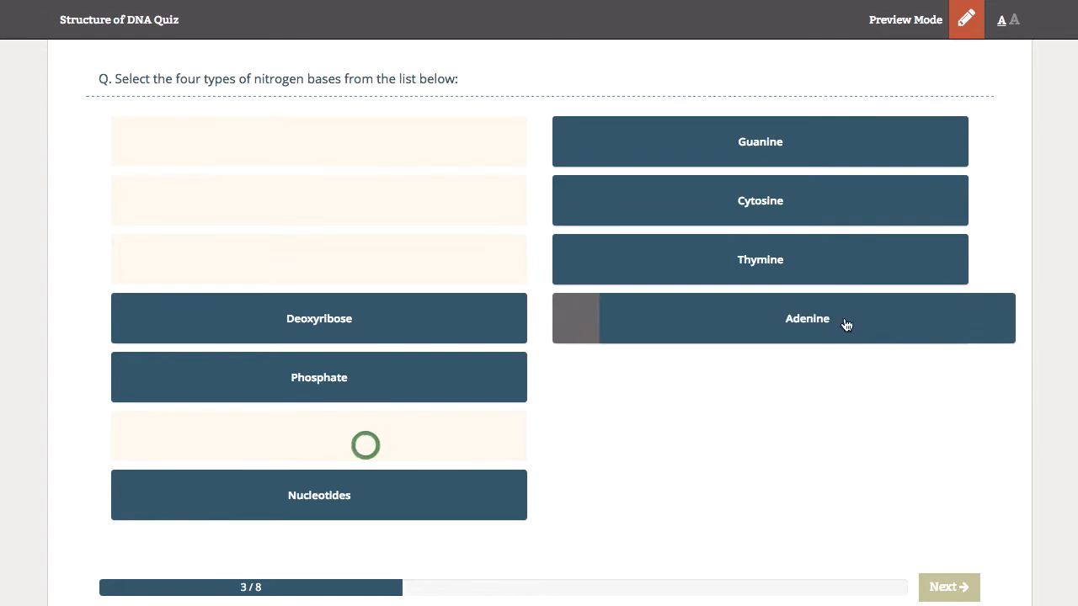
{"action": "left_click", "coordinate": [950, 587]}
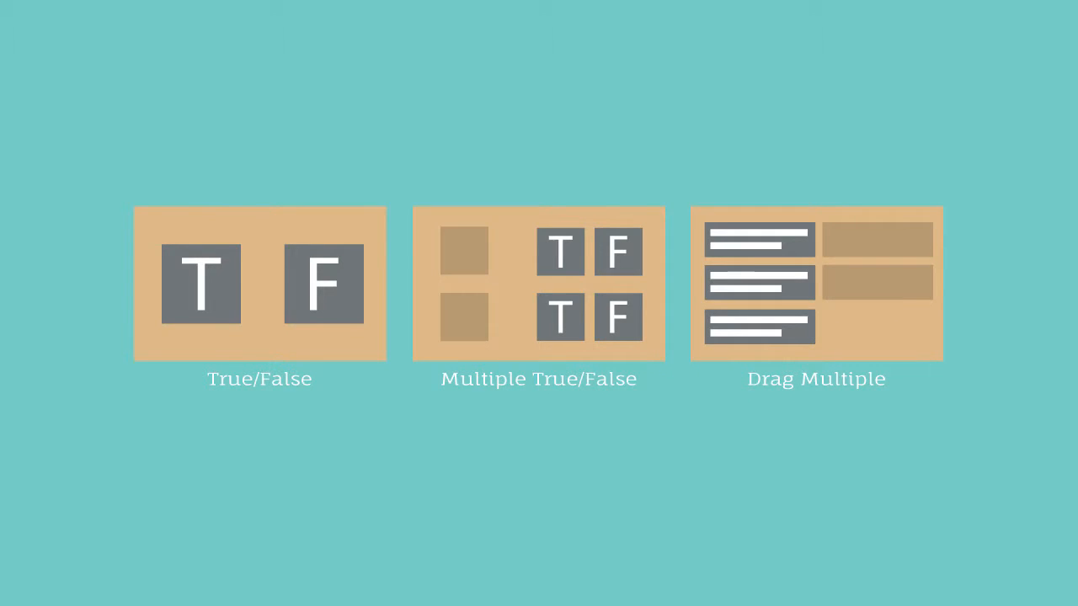
Enter the sky statements, marking 'The sky is blue?' True and the third statement False
{"action": "type", "text": "icate which are true:"}
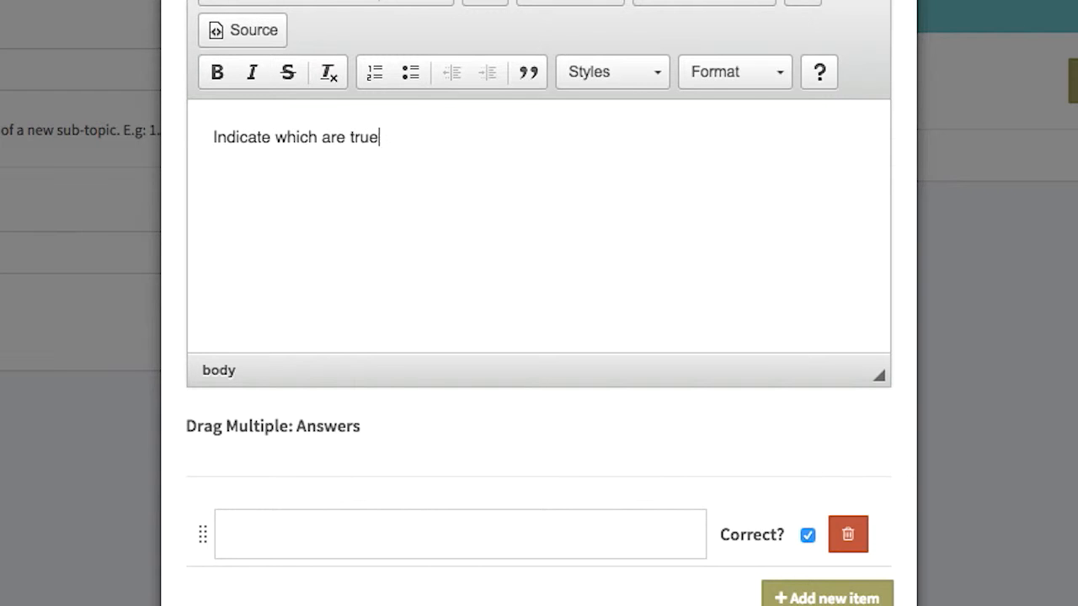
{"action": "left_click", "coordinate": [308, 534]}
{"action": "type", "text": "The sk"}
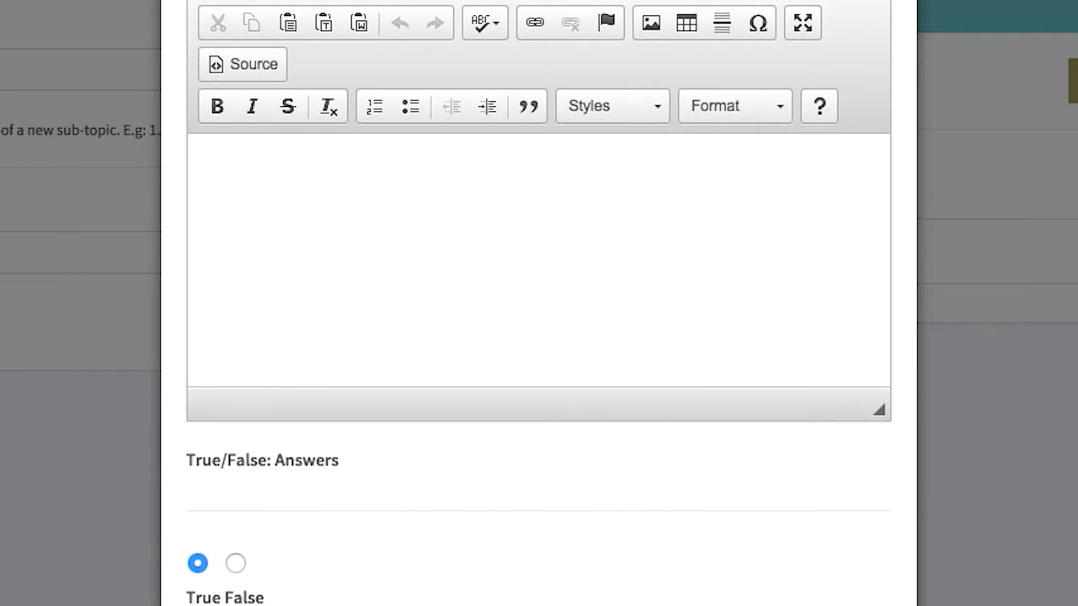
{"action": "scroll", "coordinate": [912, 416], "scroll_direction": "down", "scroll_amount": 3}
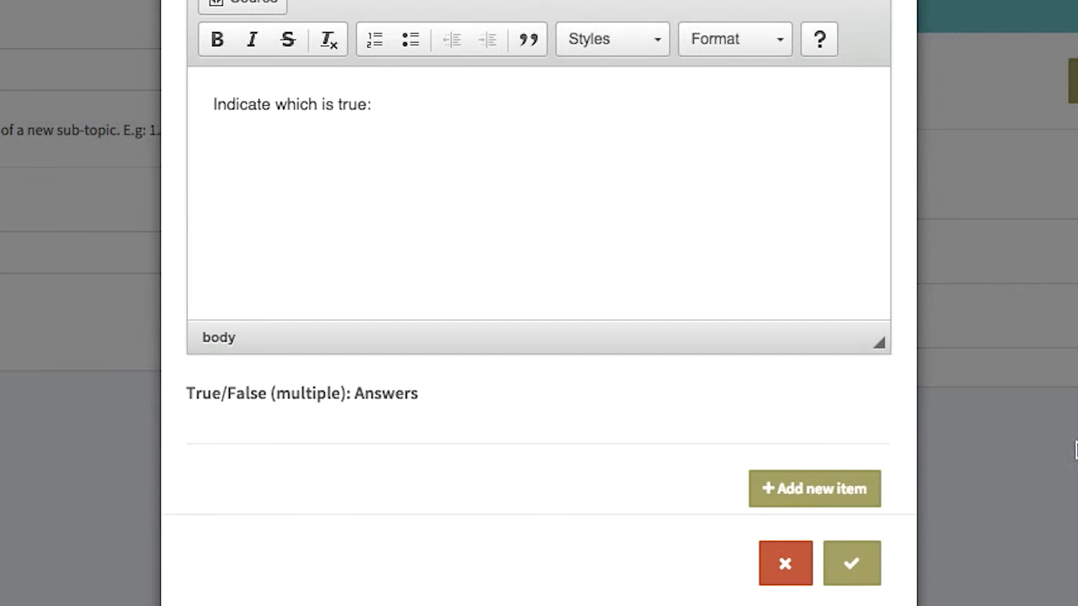
{"action": "left_click", "coordinate": [839, 493]}
{"action": "left_click", "coordinate": [632, 496]}
{"action": "type", "text": "The"}
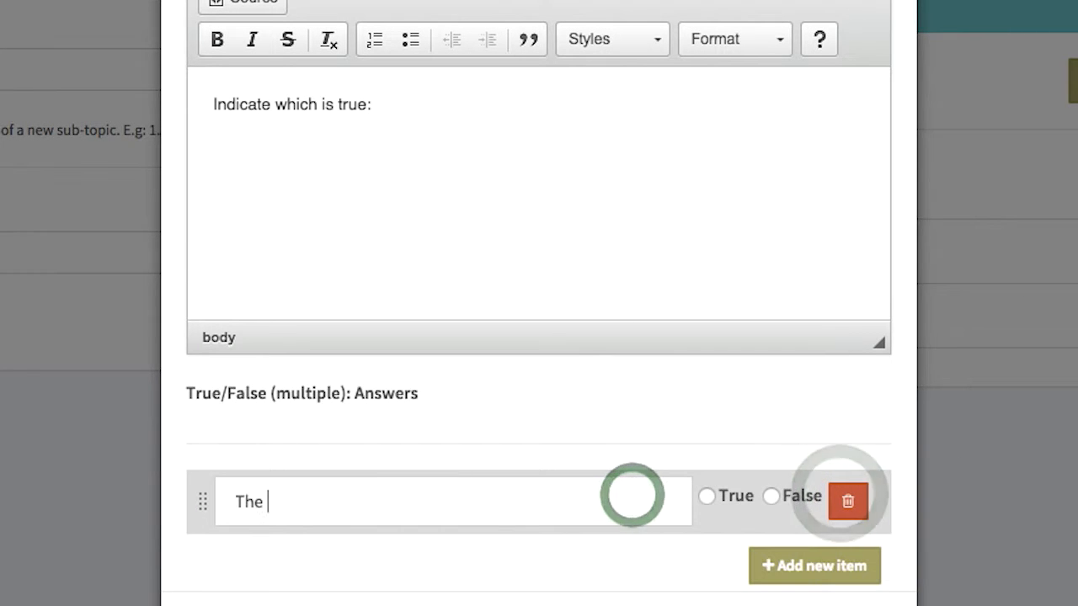
{"action": "type", "text": " sky is blue?"}
{"action": "left_click", "coordinate": [710, 497]}
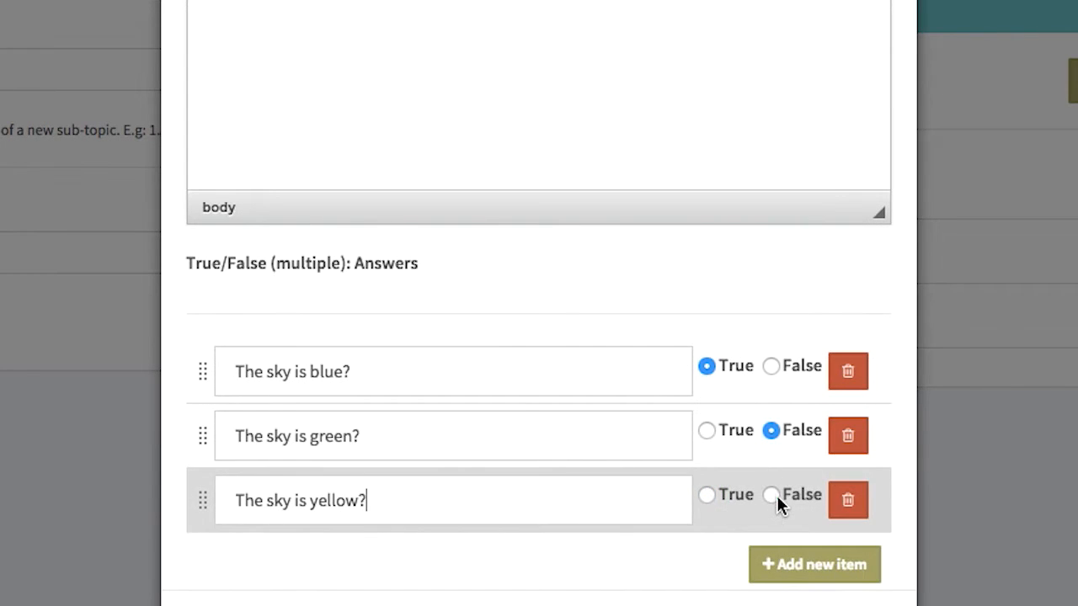
{"action": "left_click", "coordinate": [772, 495]}
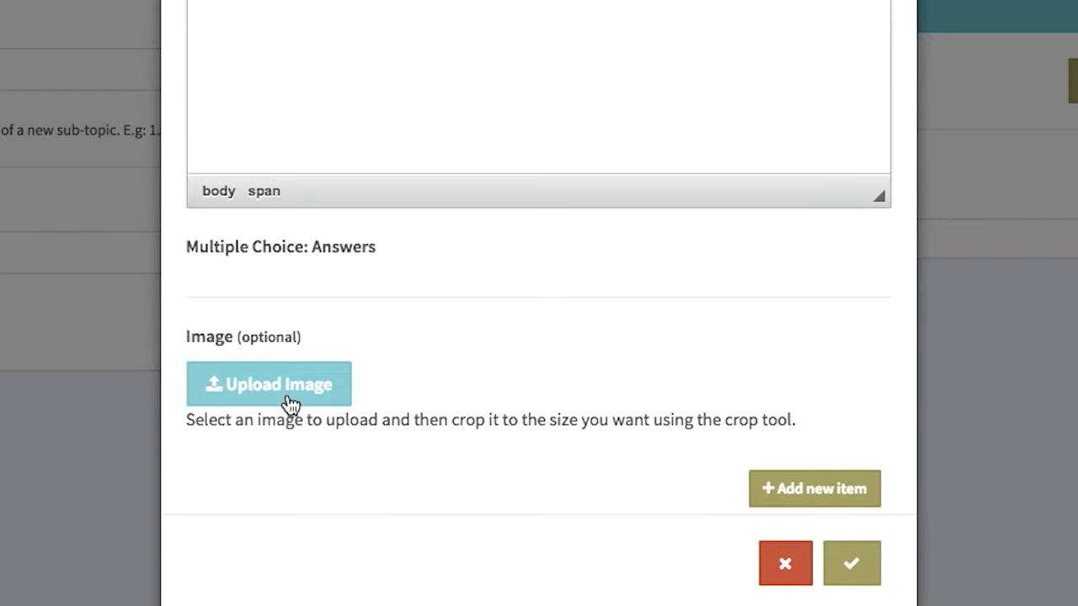
Upload the DNA image, crop it to full size, and give it alt text 'An image of DNA'
{"action": "left_click", "coordinate": [289, 393]}
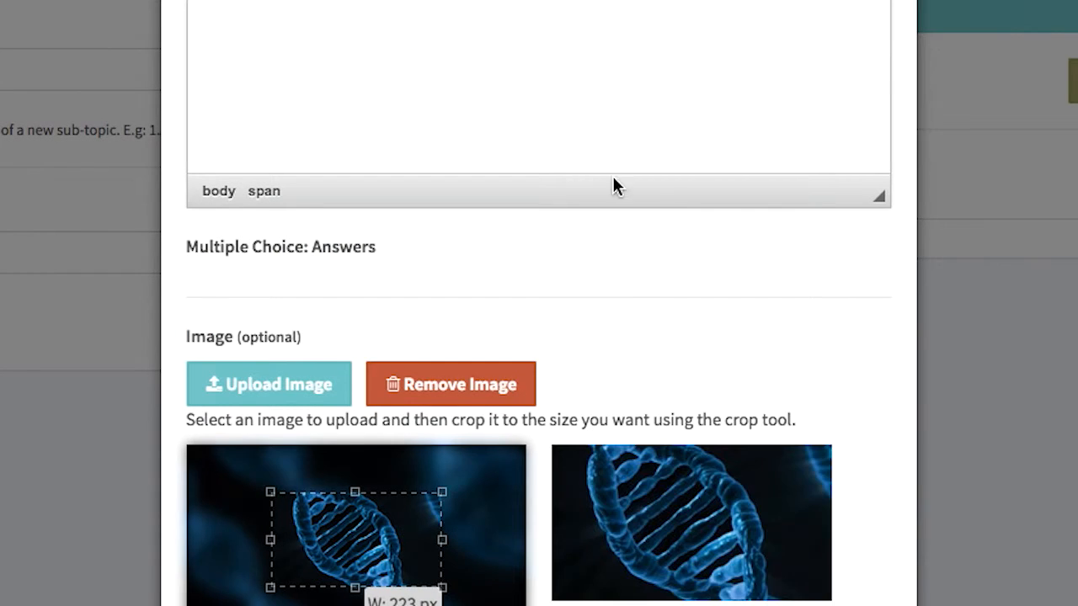
{"action": "left_click_drag", "start_coordinate": [269, 510], "coordinate": [105, 407]}
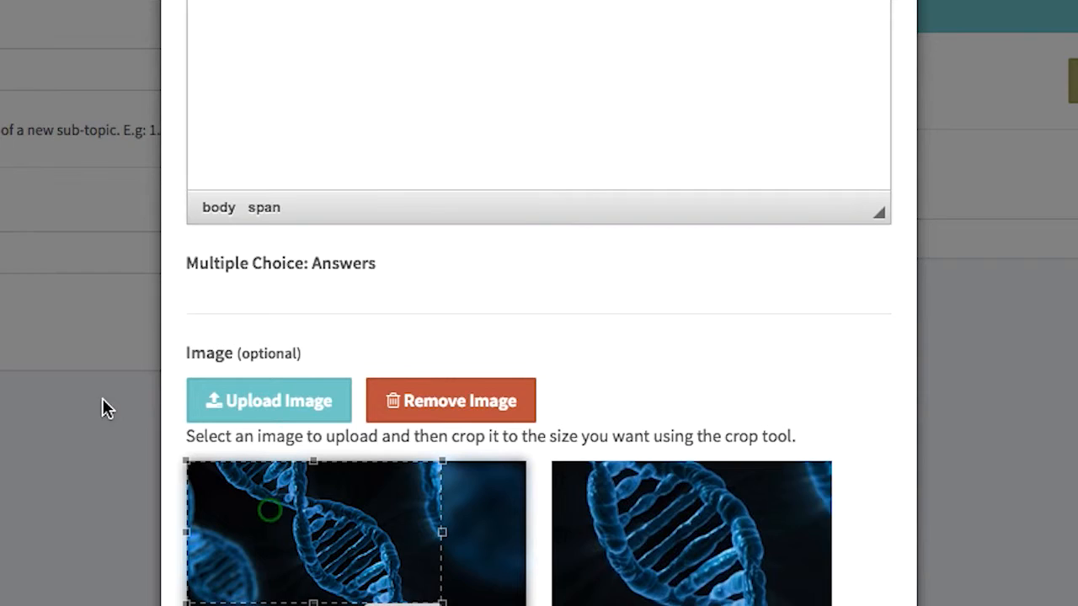
{"action": "scroll", "coordinate": [441, 568], "scroll_direction": "down", "scroll_amount": 3}
{"action": "left_click_drag", "start_coordinate": [442, 421], "coordinate": [442, 466]}
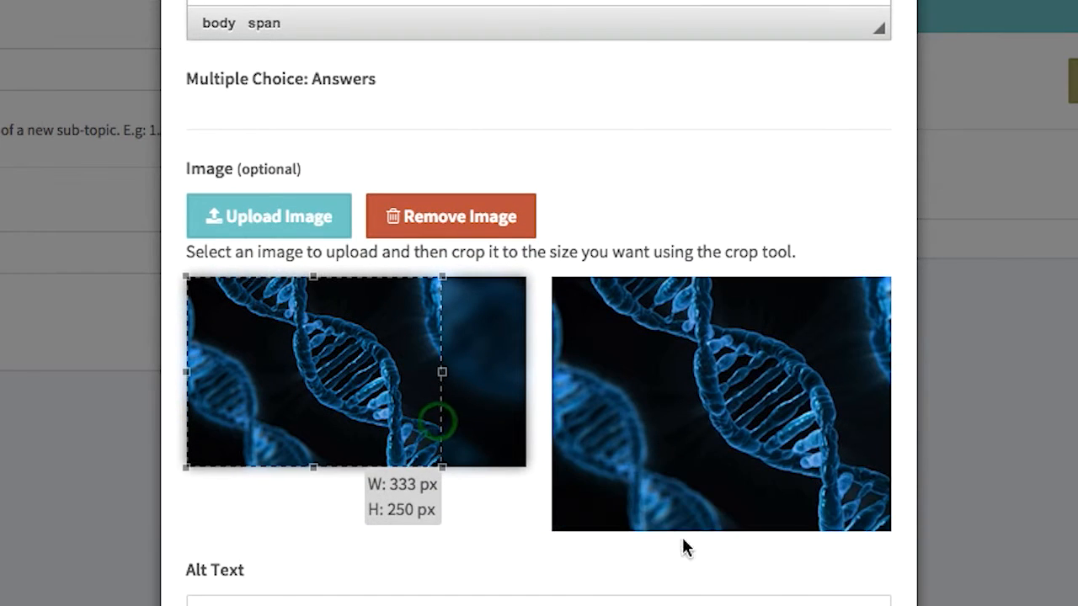
{"action": "left_click_drag", "start_coordinate": [443, 373], "coordinate": [666, 375]}
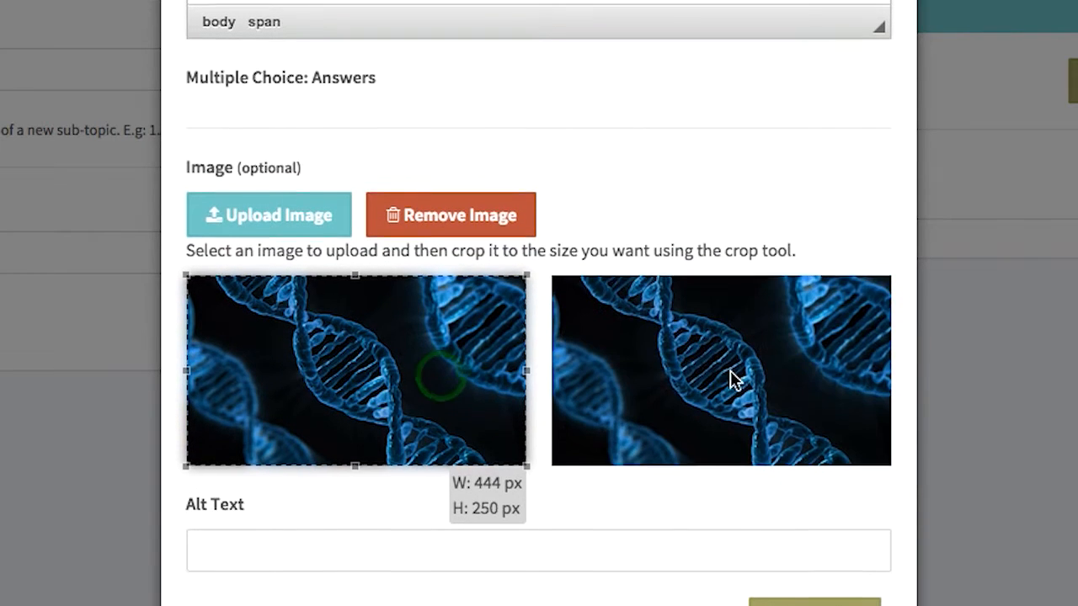
{"action": "left_click", "coordinate": [387, 563]}
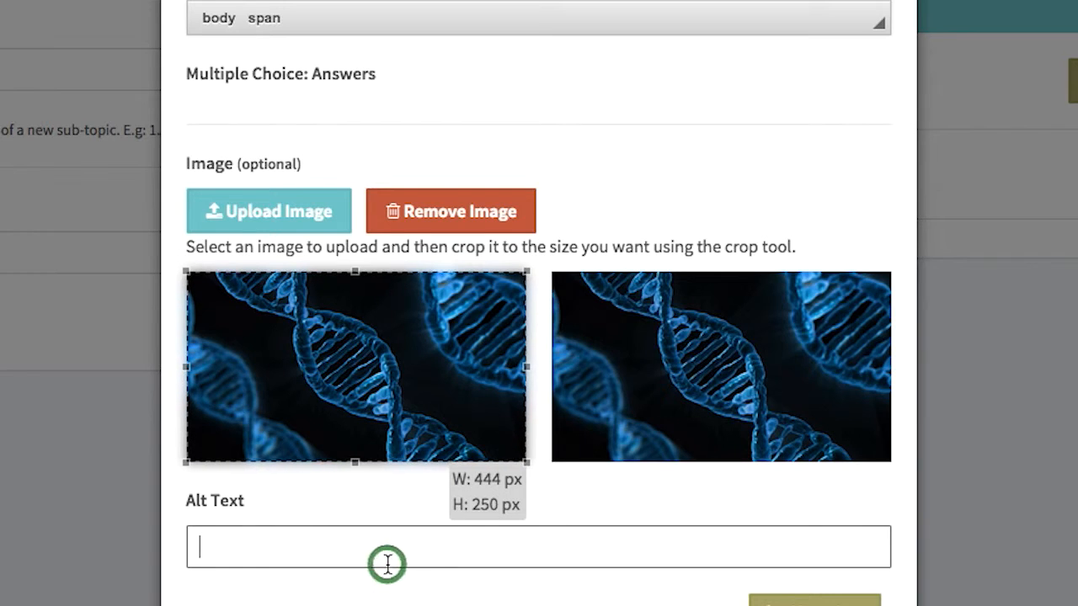
{"action": "type", "text": "An image of DNA"}
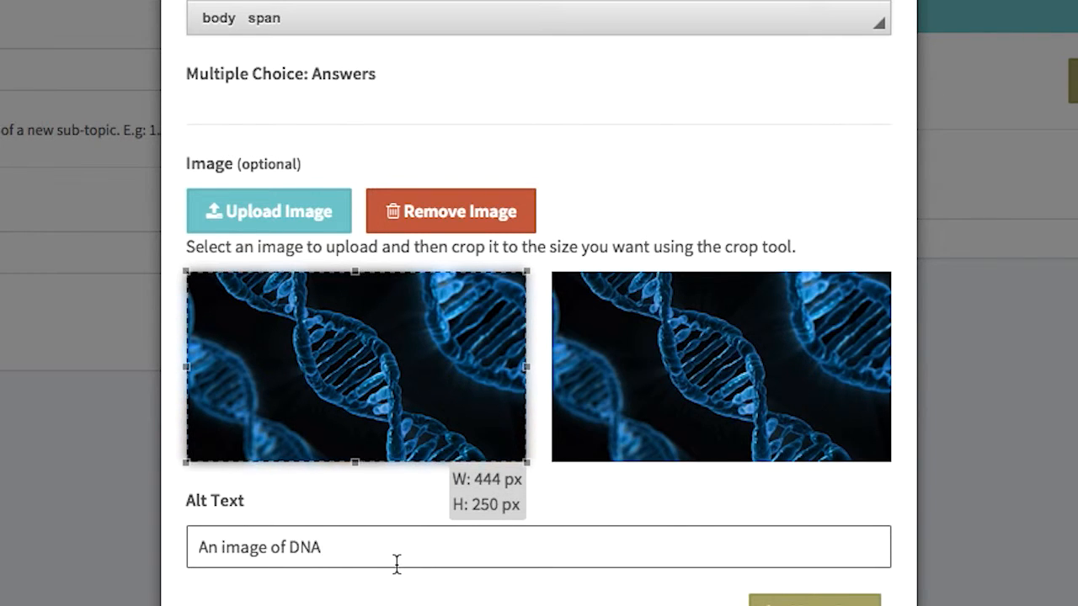
{"action": "scroll", "coordinate": [512, 336], "scroll_direction": "down", "scroll_amount": 1}
{"action": "scroll", "coordinate": [512, 336], "scroll_direction": "down", "scroll_amount": 2}
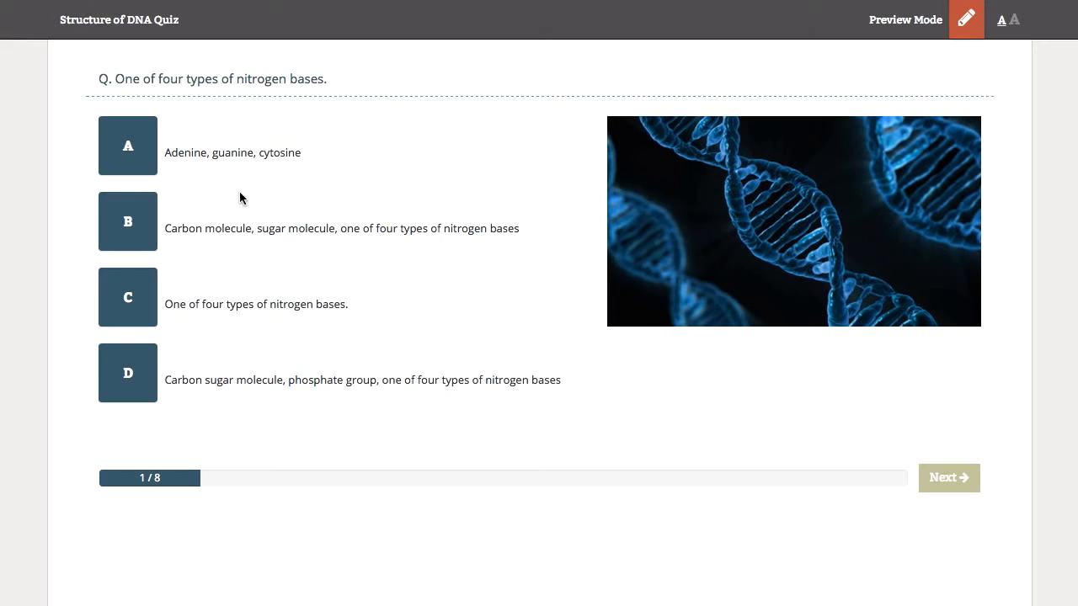
Mark the third answer correct too, save, and try answers B then D in the preview
{"action": "left_click", "coordinate": [129, 226]}
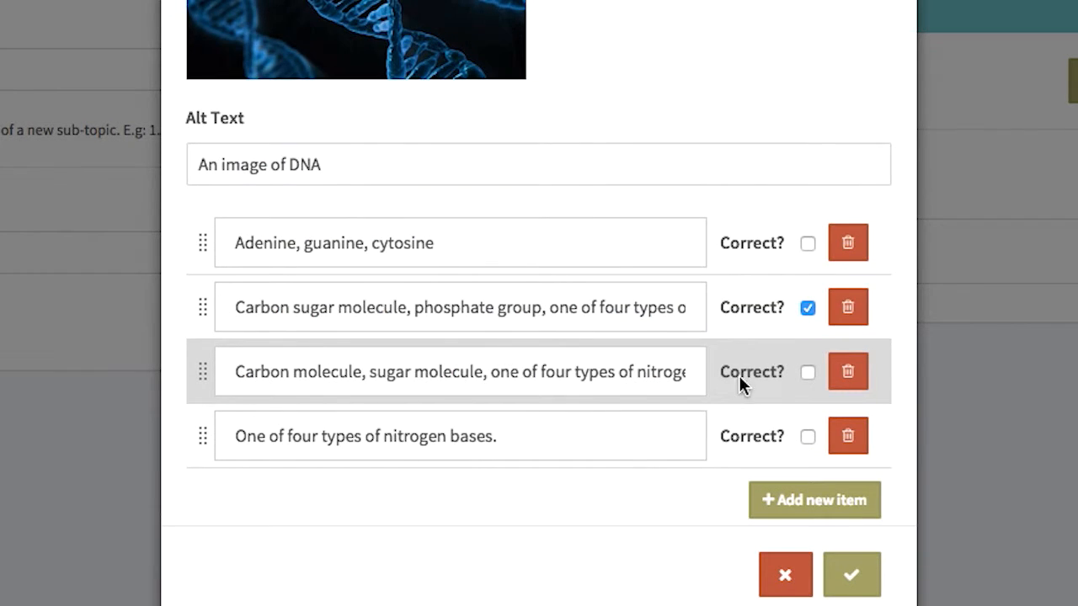
{"action": "scroll", "coordinate": [811, 372], "scroll_direction": "down", "scroll_amount": 1}
{"action": "left_click", "coordinate": [809, 371]}
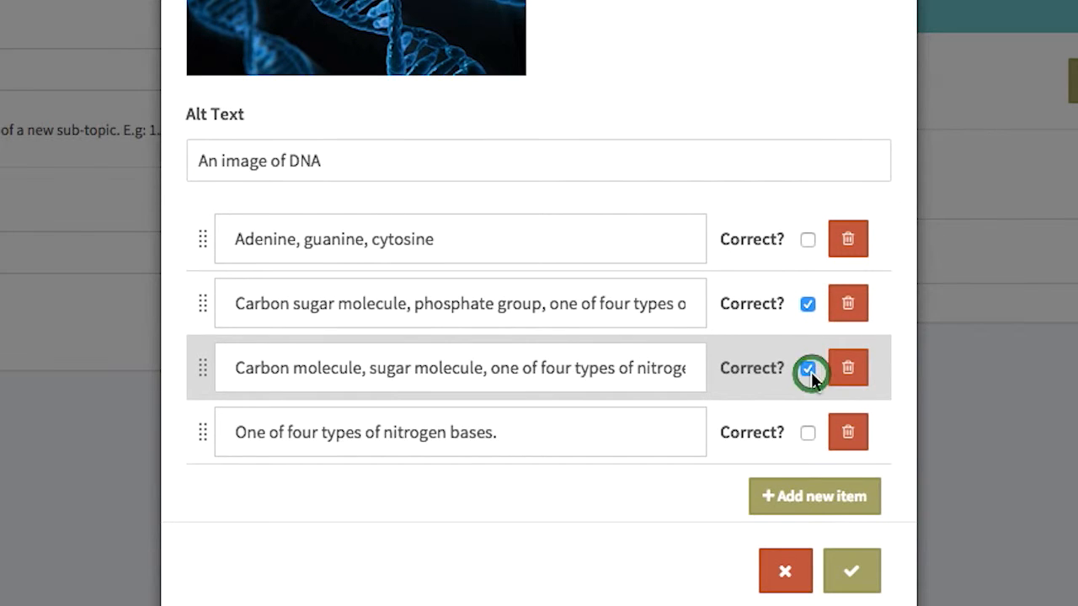
{"action": "left_click", "coordinate": [853, 581]}
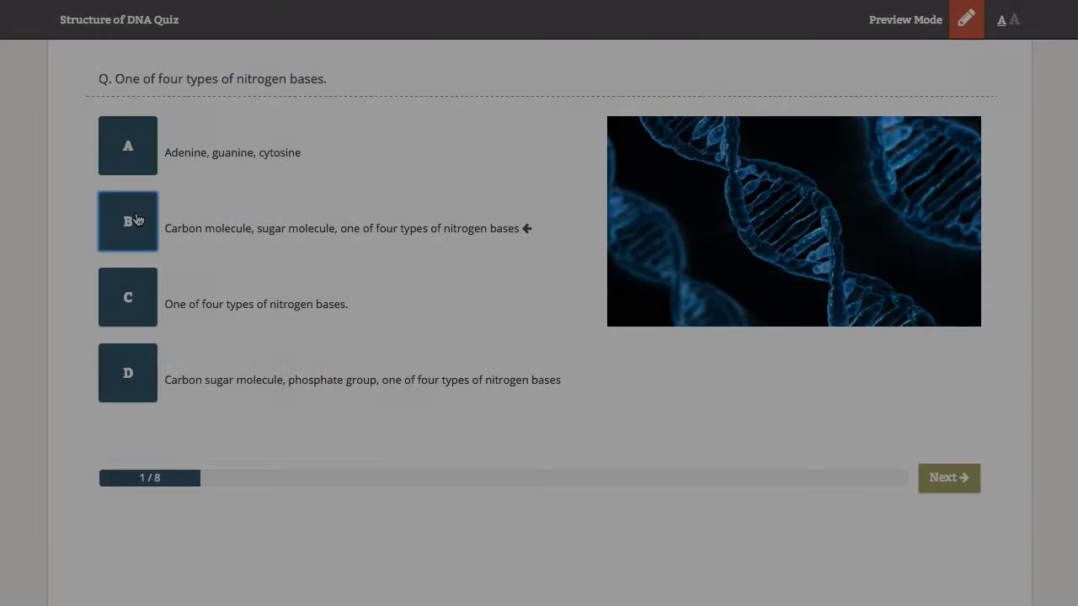
{"action": "left_click", "coordinate": [134, 217]}
{"action": "left_click", "coordinate": [140, 381]}
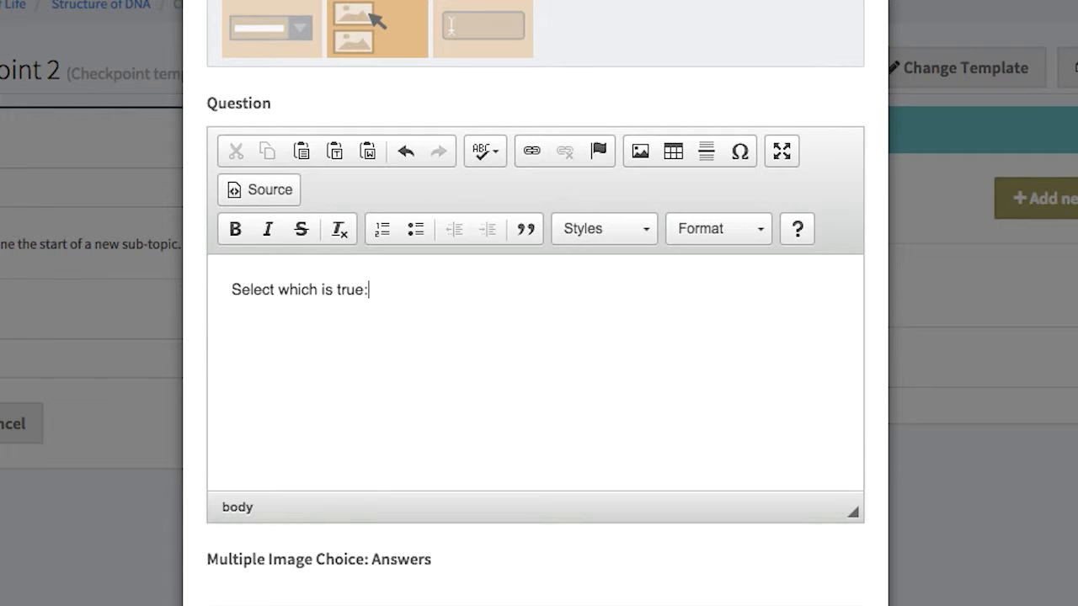
Add an uploaded Adenine–Thymine image answer, mark it correct, and pick answer B in preview
{"action": "scroll", "coordinate": [452, 404], "scroll_direction": "down", "scroll_amount": 2}
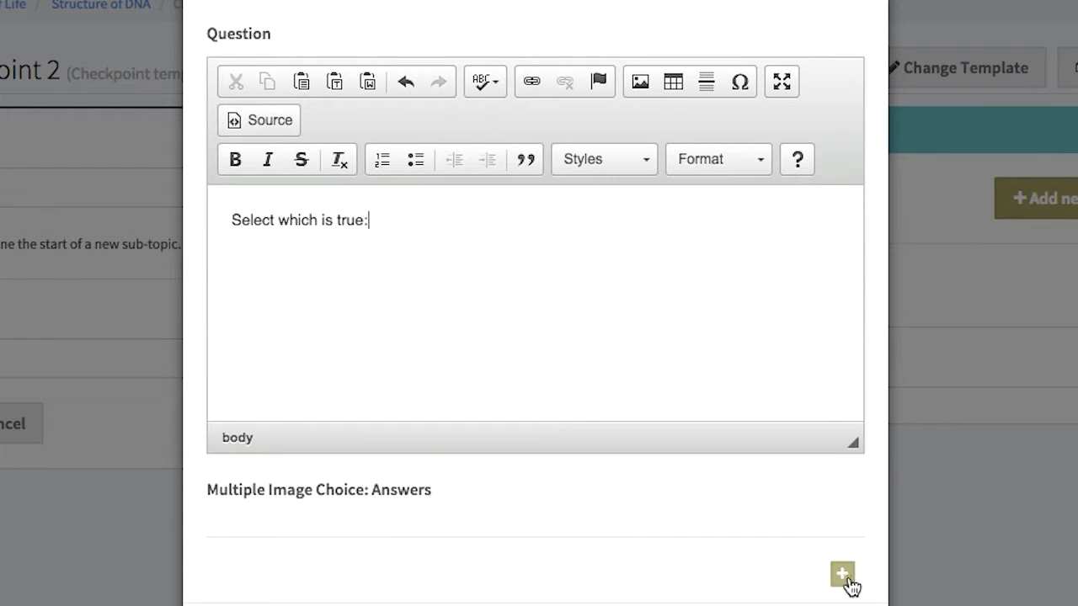
{"action": "left_click", "coordinate": [845, 576]}
{"action": "scroll", "coordinate": [632, 487], "scroll_direction": "down", "scroll_amount": 4}
{"action": "left_click", "coordinate": [346, 322]}
{"action": "left_click", "coordinate": [301, 328]}
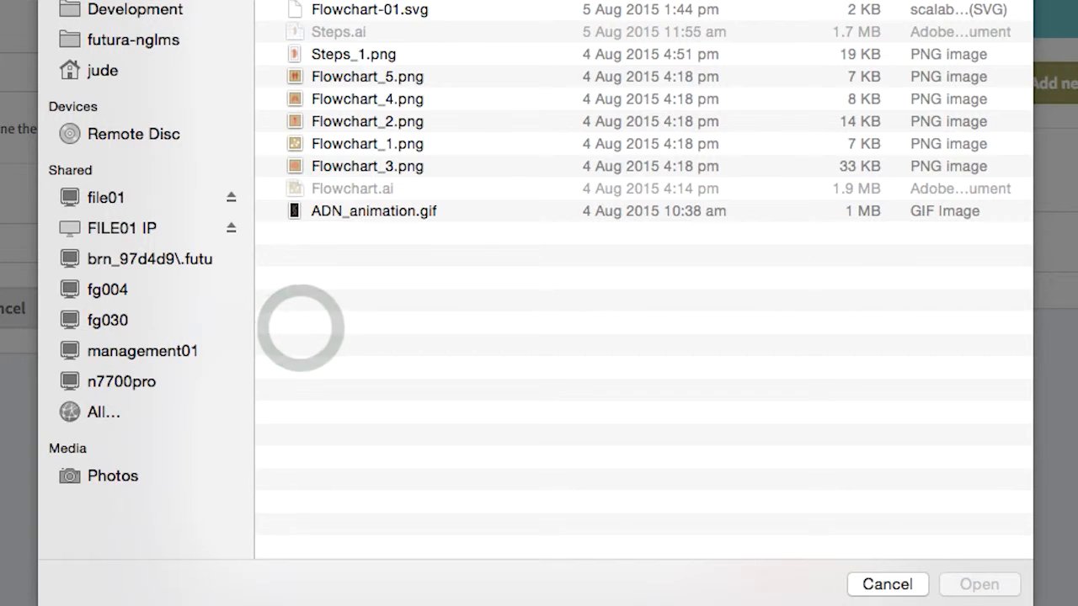
{"action": "double_click", "coordinate": [353, 3]}
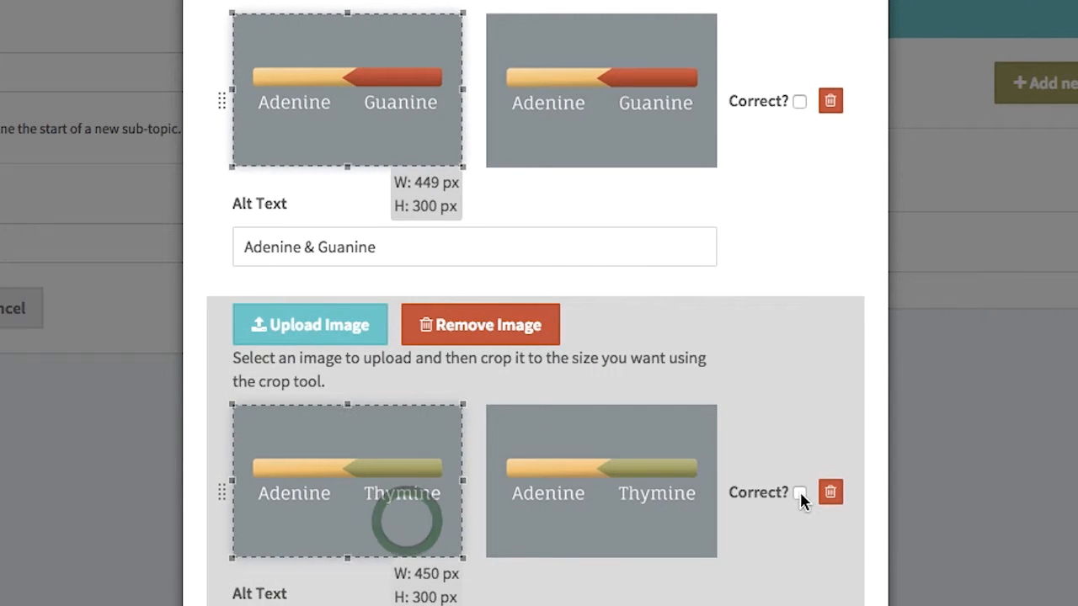
{"action": "left_click", "coordinate": [799, 491]}
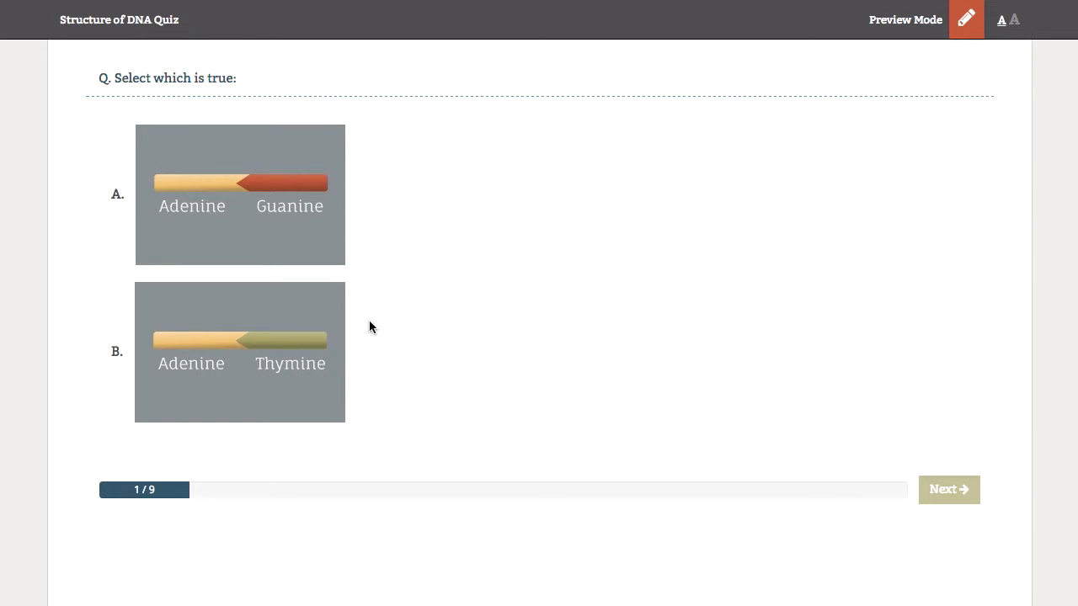
{"action": "left_click", "coordinate": [238, 344]}
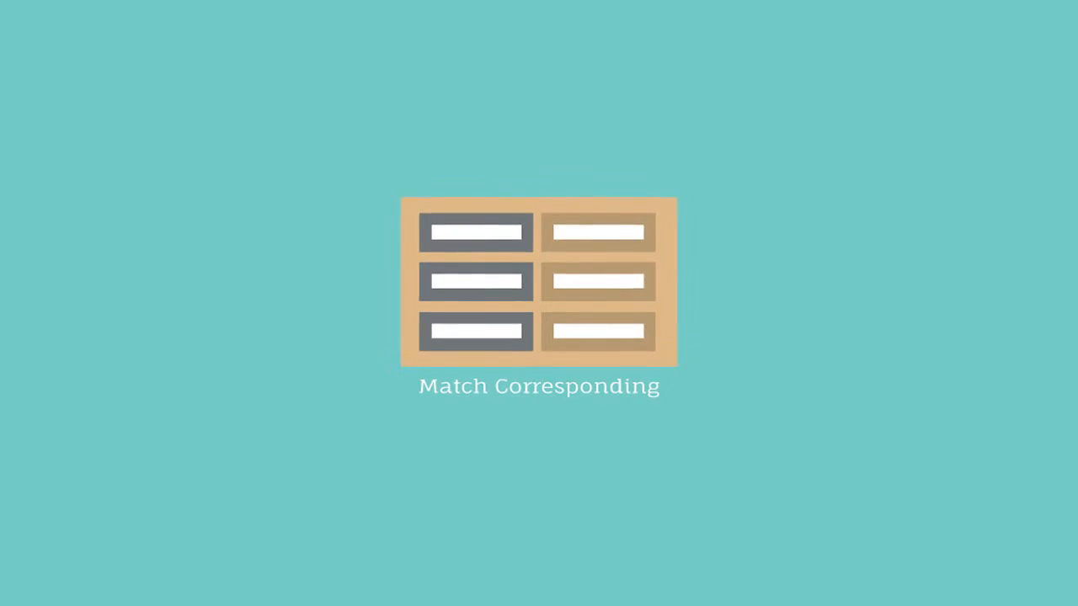
Finish the person–profession pairs, then in preview match Physicist and Entrepreneur to the first two people
{"action": "type", "text": "a"}
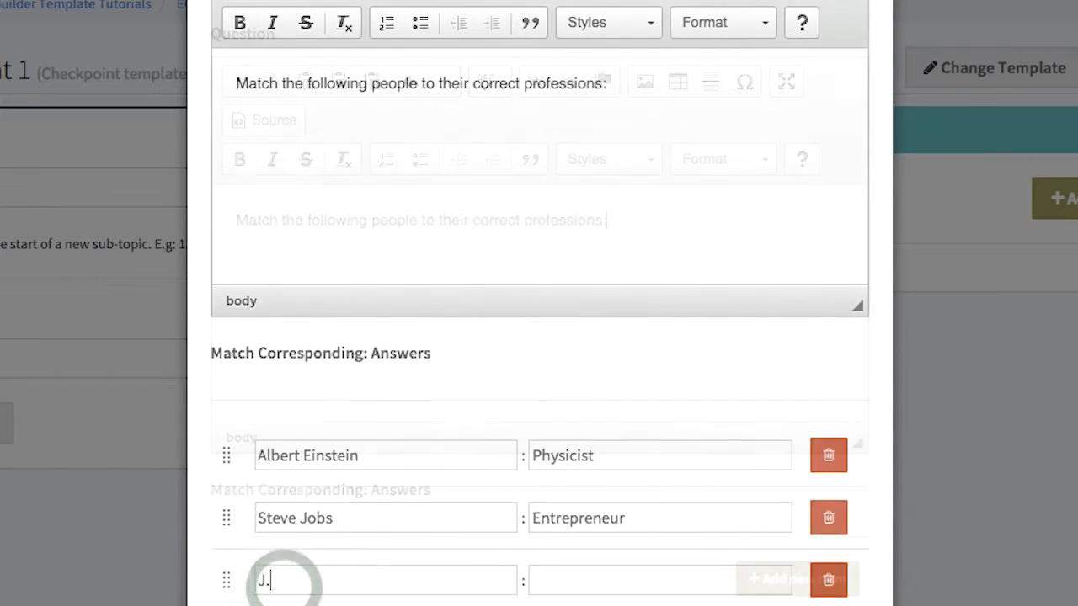
{"action": "type", "text": ".K.Rowling"}
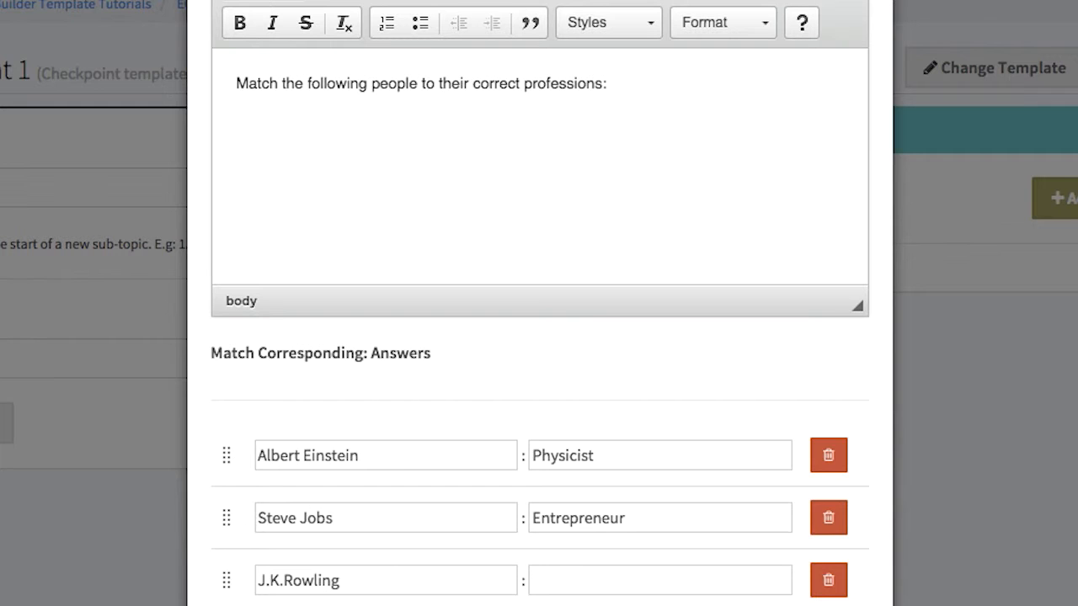
{"action": "scroll", "coordinate": [539, 379], "scroll_direction": "down", "scroll_amount": 2}
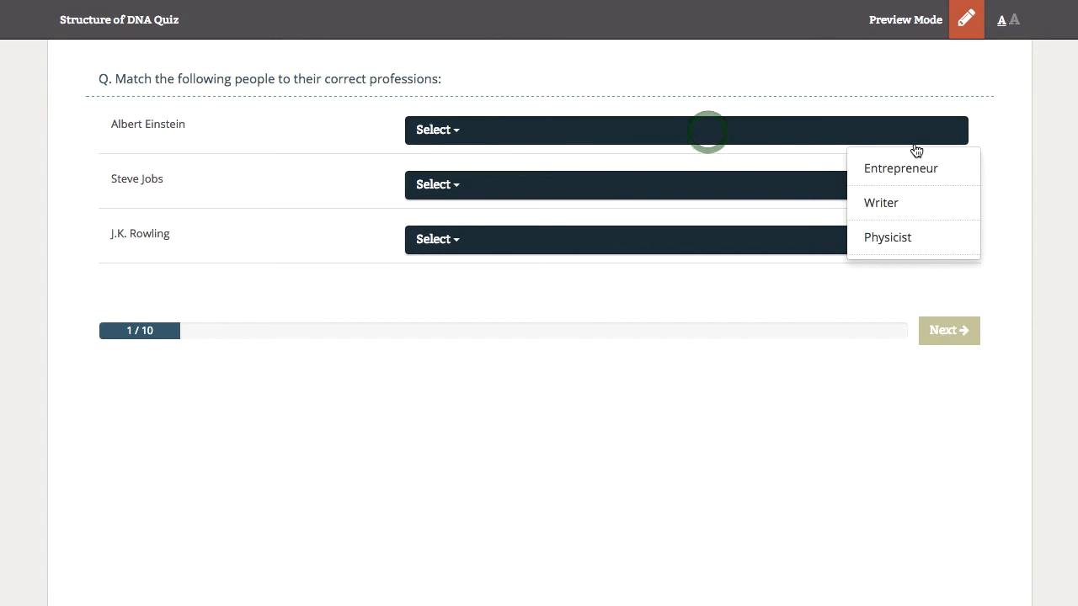
{"action": "left_click", "coordinate": [915, 238]}
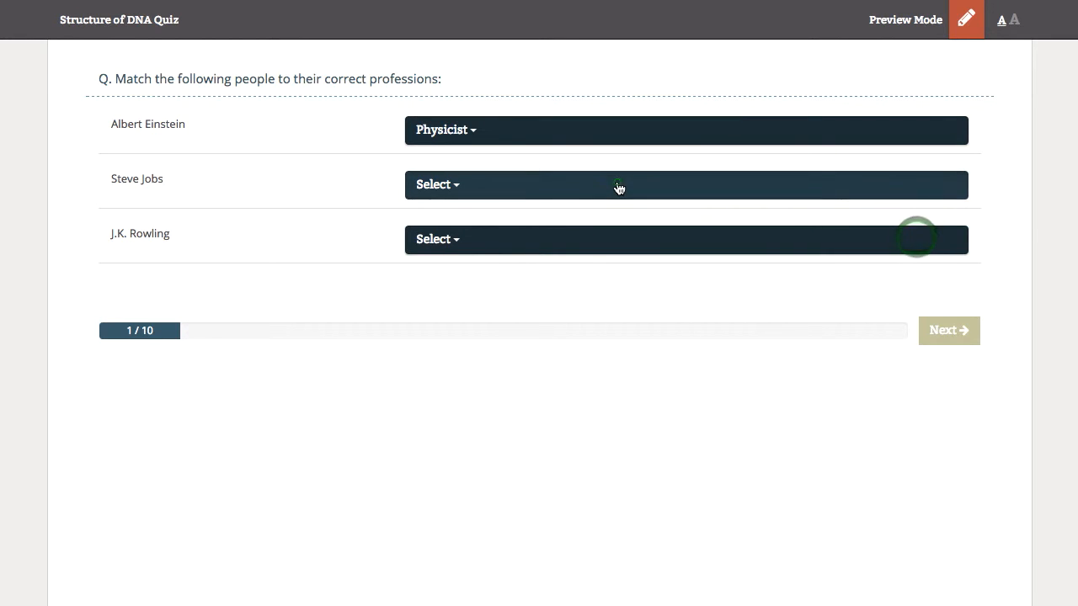
{"action": "left_click", "coordinate": [619, 188]}
{"action": "left_click", "coordinate": [904, 225]}
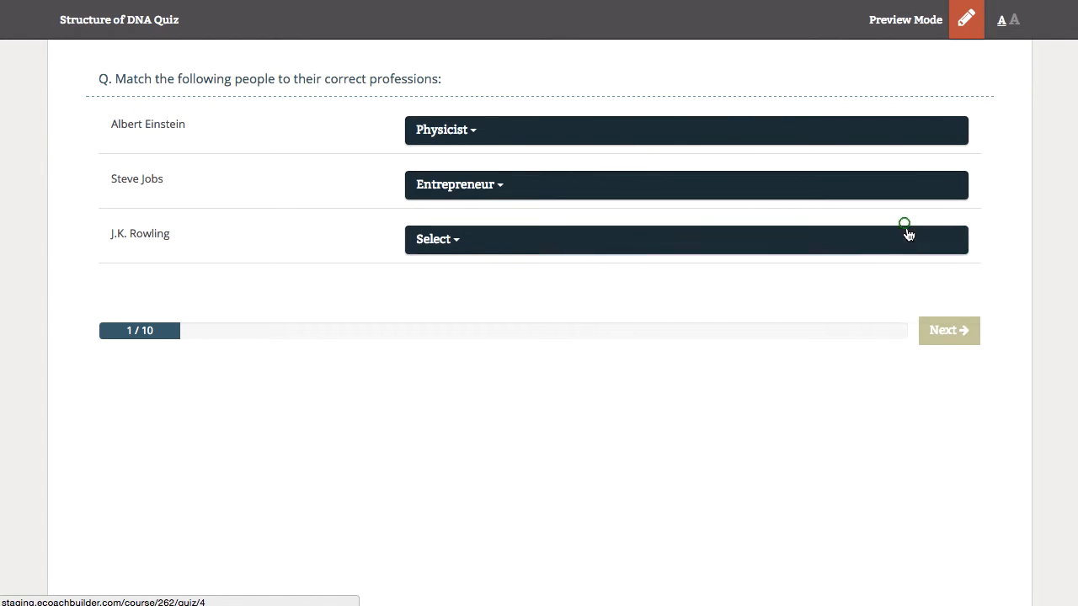
{"action": "left_click", "coordinate": [854, 244]}
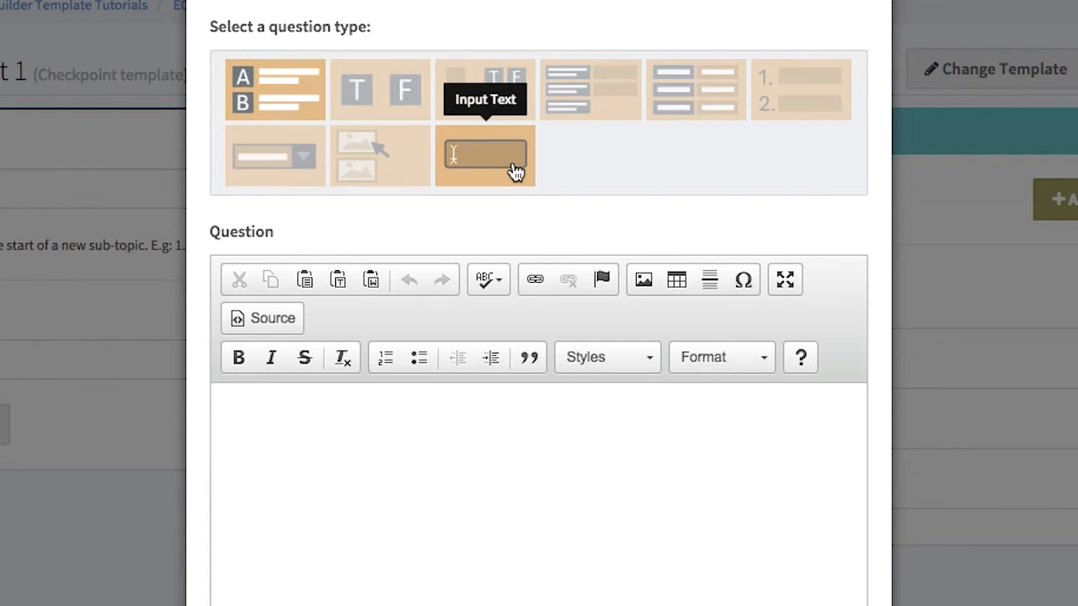
Create the Input Text question '5 + 5 =?' with answer 10, save it, and answer it in preview
{"action": "left_click", "coordinate": [512, 165]}
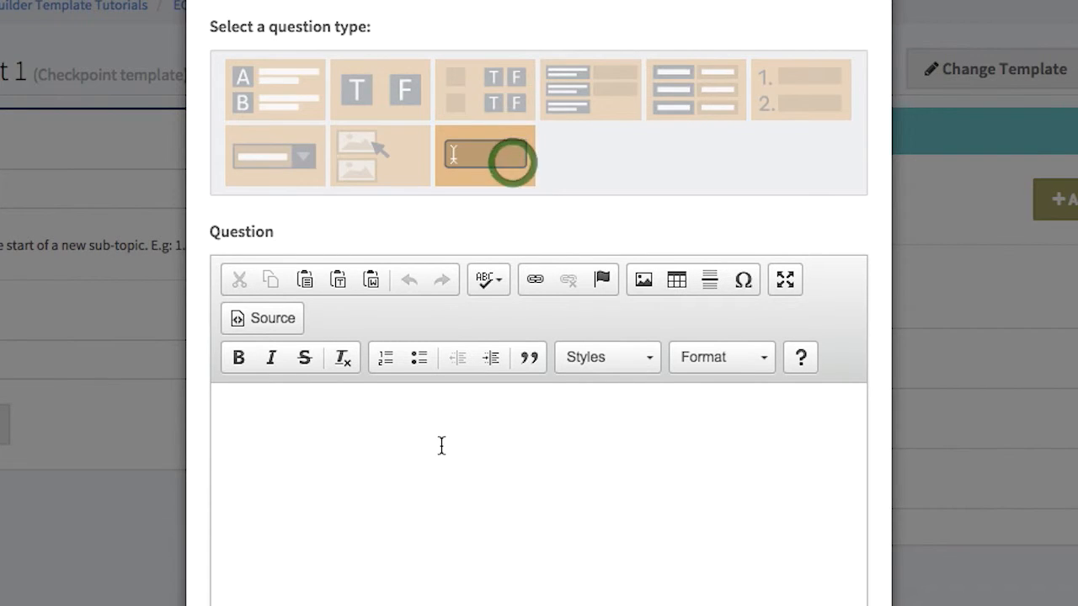
{"action": "scroll", "coordinate": [442, 446], "scroll_direction": "down", "scroll_amount": 3}
{"action": "left_click", "coordinate": [402, 243]}
{"action": "type", "text": "5 +"}
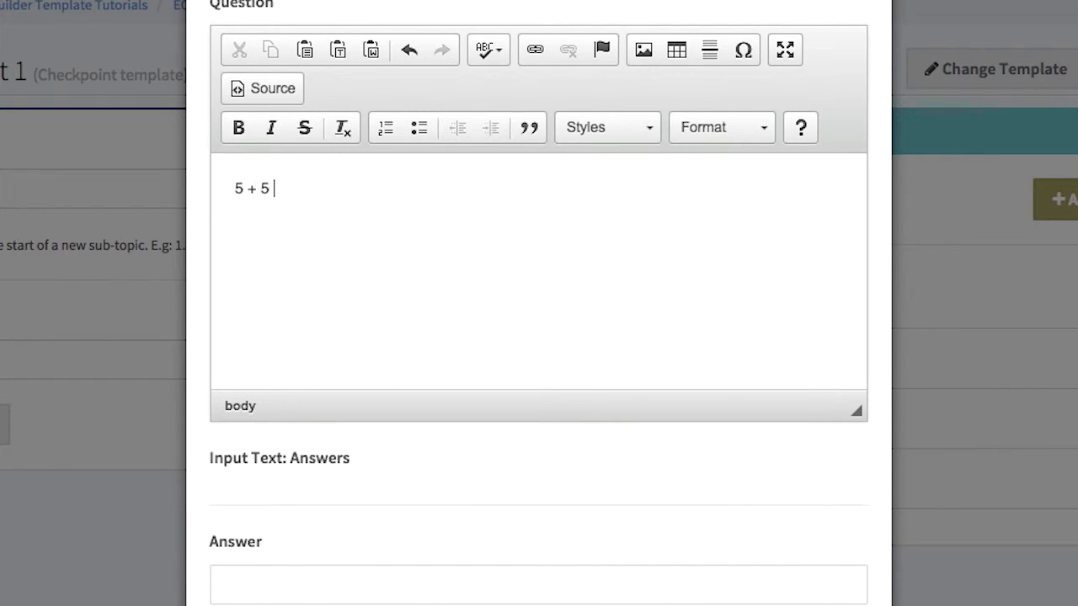
{"action": "type", "text": " 5 =?"}
{"action": "scroll", "coordinate": [421, 490], "scroll_direction": "down", "scroll_amount": 3}
{"action": "left_click", "coordinate": [413, 481]}
{"action": "type", "text": "10"}
{"action": "scroll", "coordinate": [644, 473], "scroll_direction": "down", "scroll_amount": 2}
{"action": "left_click", "coordinate": [830, 532]}
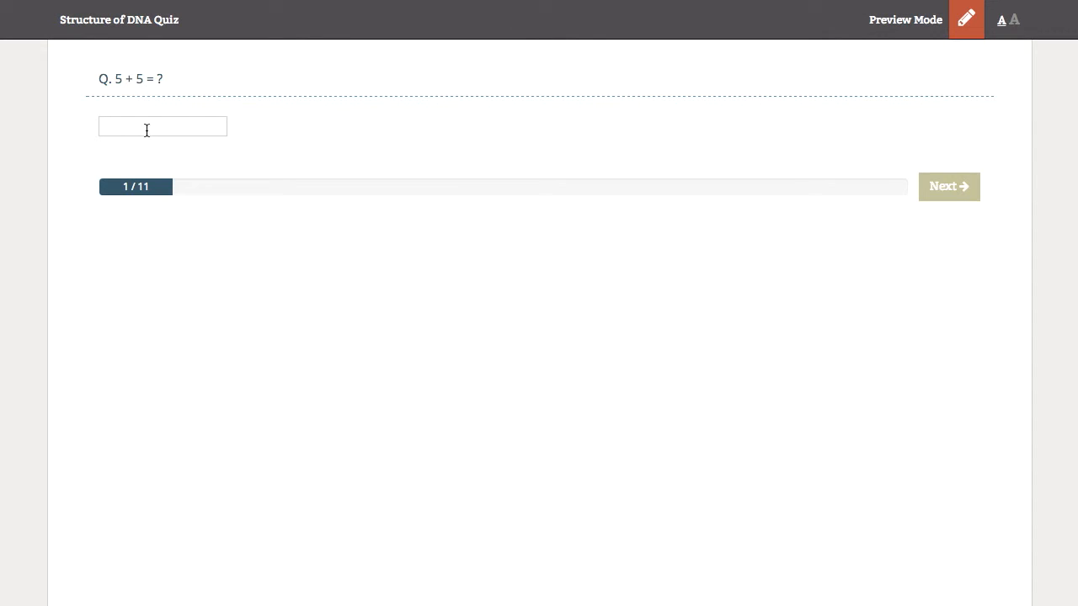
{"action": "type", "text": "1"}
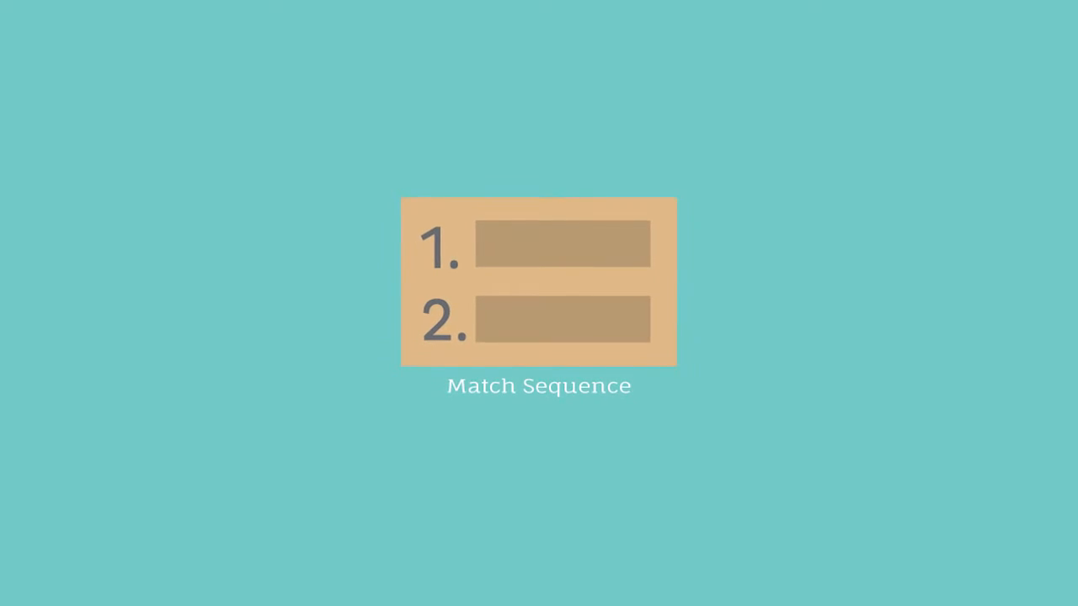
Write the sequence question text and enter the French numbers Un, Deux through Dix as items
{"action": "type", "text": "wi"}
{"action": "type", "text": "h words represent the numbers 1 though 10. order them in the correct sequence:"}
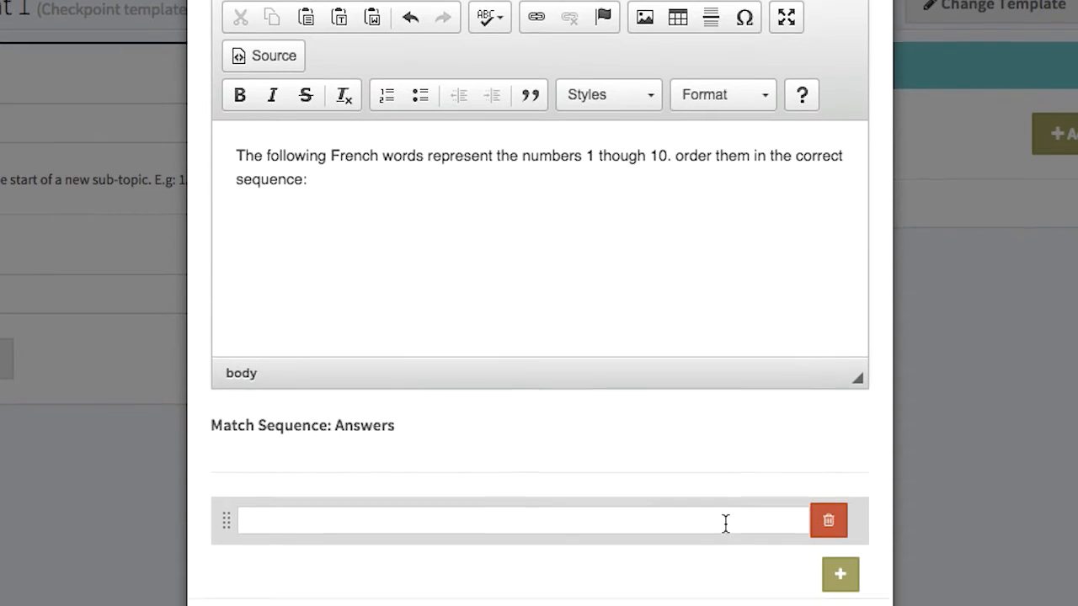
{"action": "left_click", "coordinate": [705, 476]}
{"action": "type", "text": "Un"}
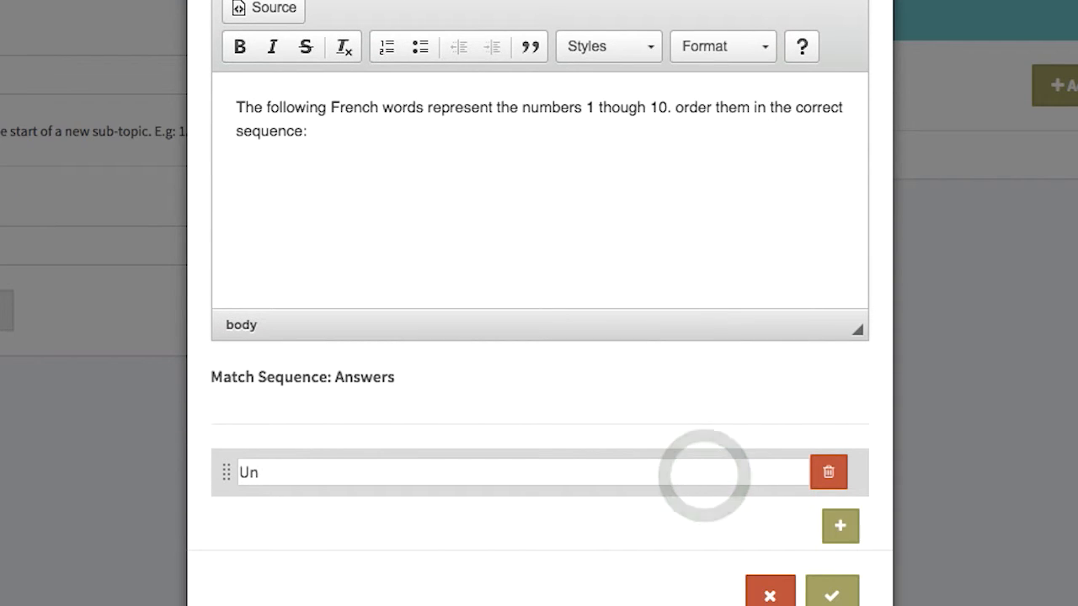
{"action": "left_click", "coordinate": [840, 525]}
{"action": "left_click", "coordinate": [488, 518]}
{"action": "type", "text": "D"}
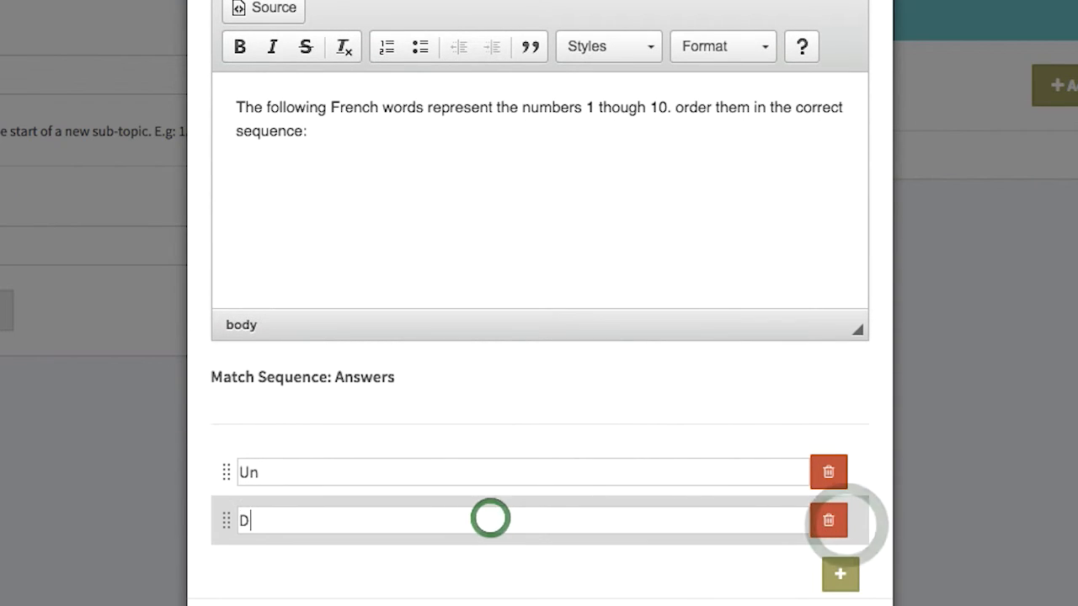
{"action": "type", "text": "eux"}
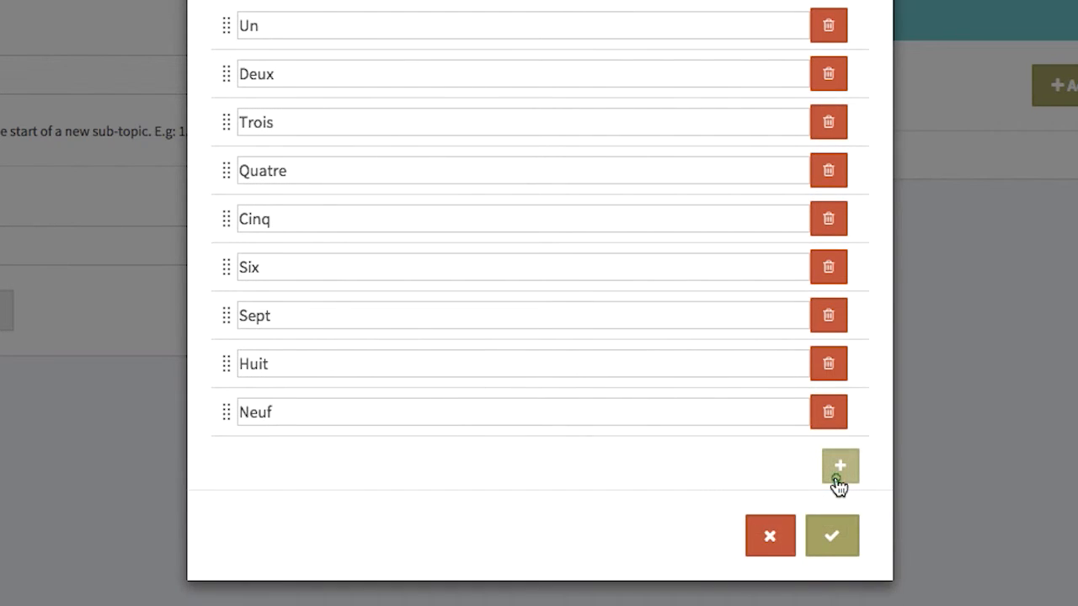
{"action": "left_click", "coordinate": [838, 487]}
{"action": "left_click", "coordinate": [327, 469]}
{"action": "type", "text": "Dix"}
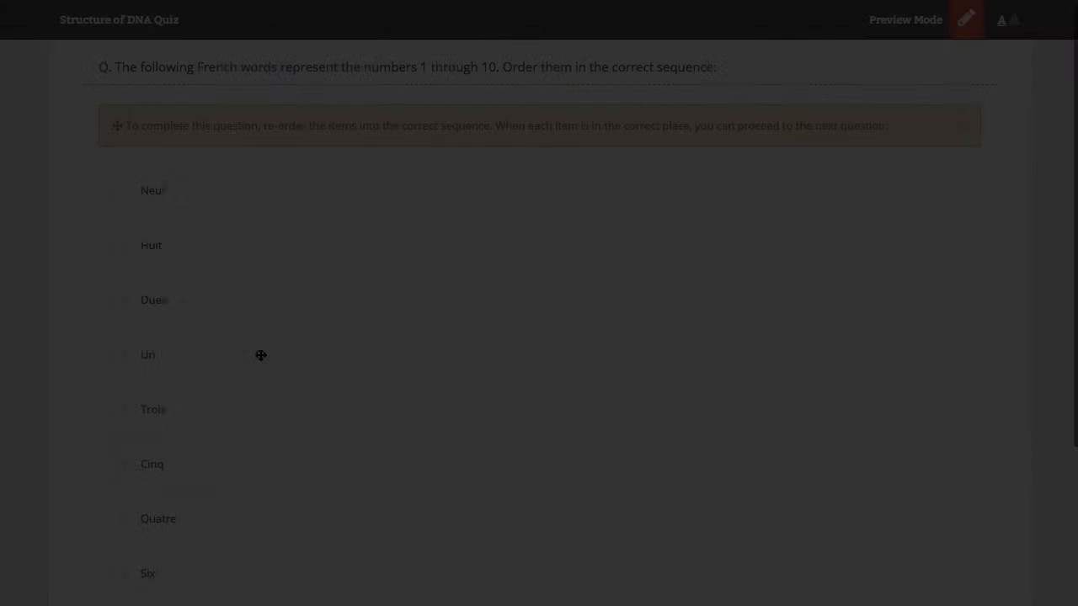
In preview, drag Un to first place, Deux to second, and Quatre higher
{"action": "left_click_drag", "start_coordinate": [261, 354], "coordinate": [277, 189]}
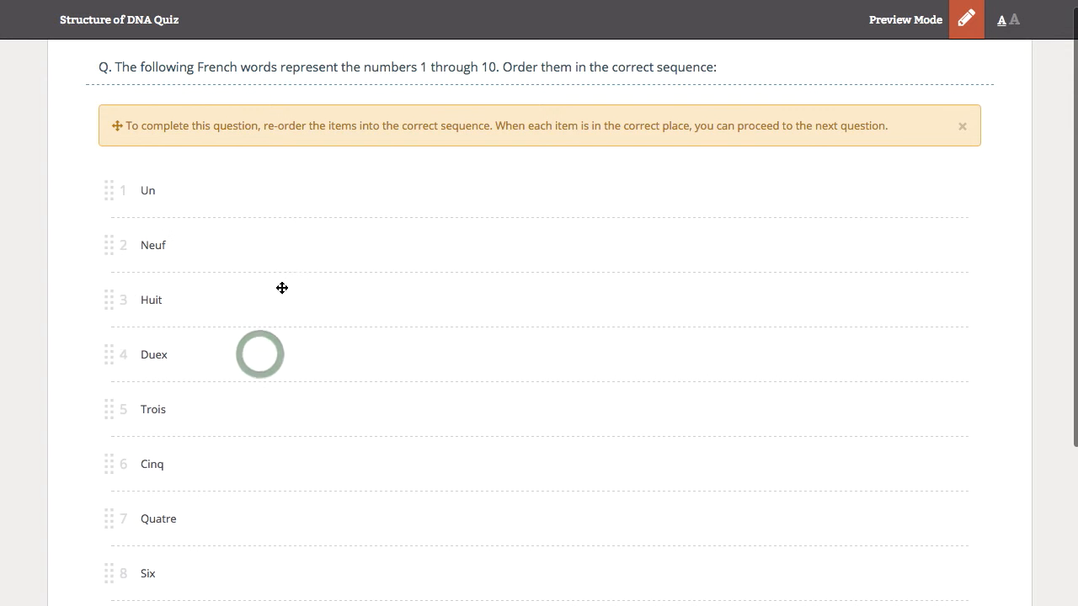
{"action": "left_click_drag", "start_coordinate": [187, 352], "coordinate": [206, 225]}
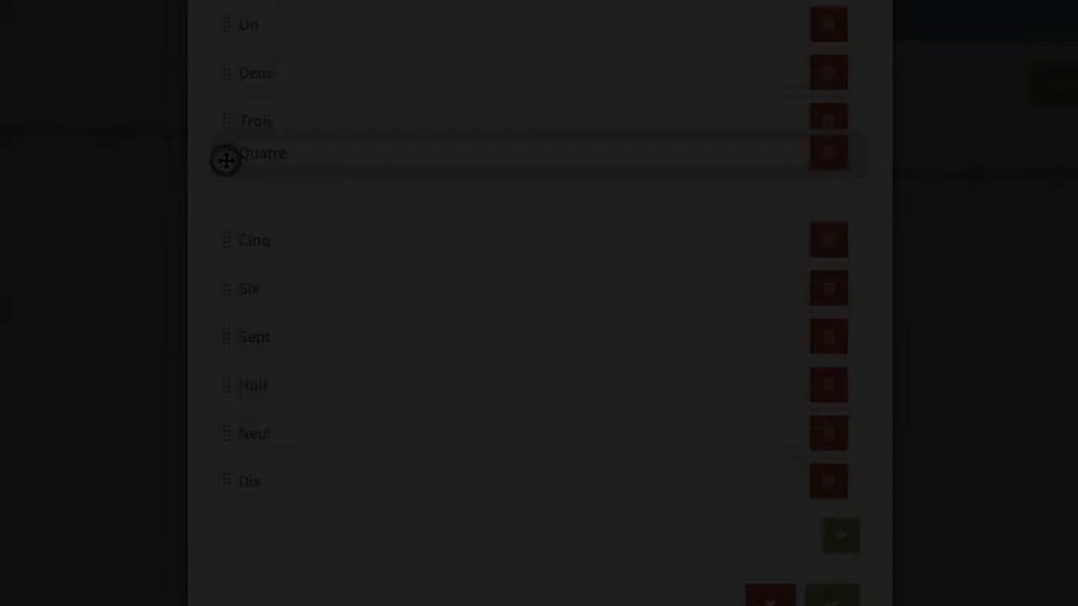
{"action": "left_click_drag", "start_coordinate": [224, 159], "coordinate": [247, 295]}
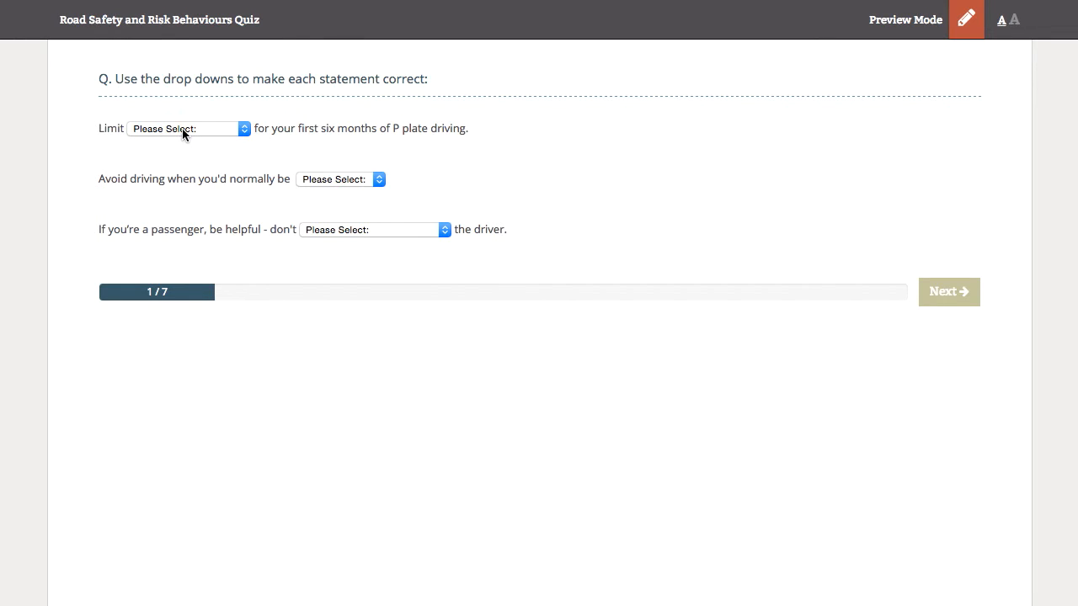
In the preview, choose passengers for the first blank and asleep for the second
{"action": "left_click", "coordinate": [184, 131]}
{"action": "left_click", "coordinate": [215, 159]}
{"action": "left_click", "coordinate": [334, 182]}
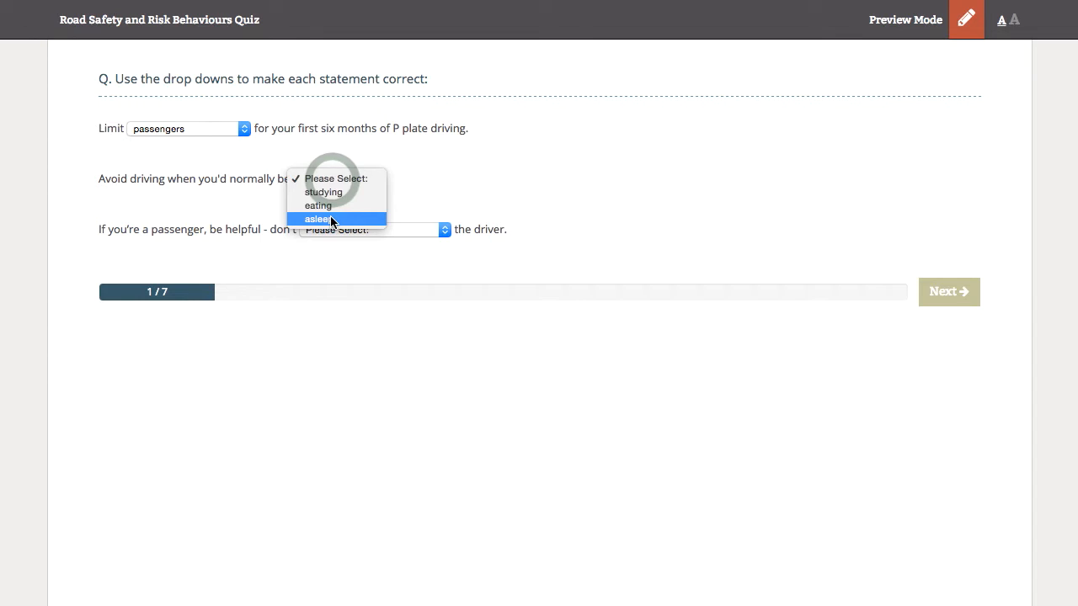
{"action": "left_click", "coordinate": [330, 218]}
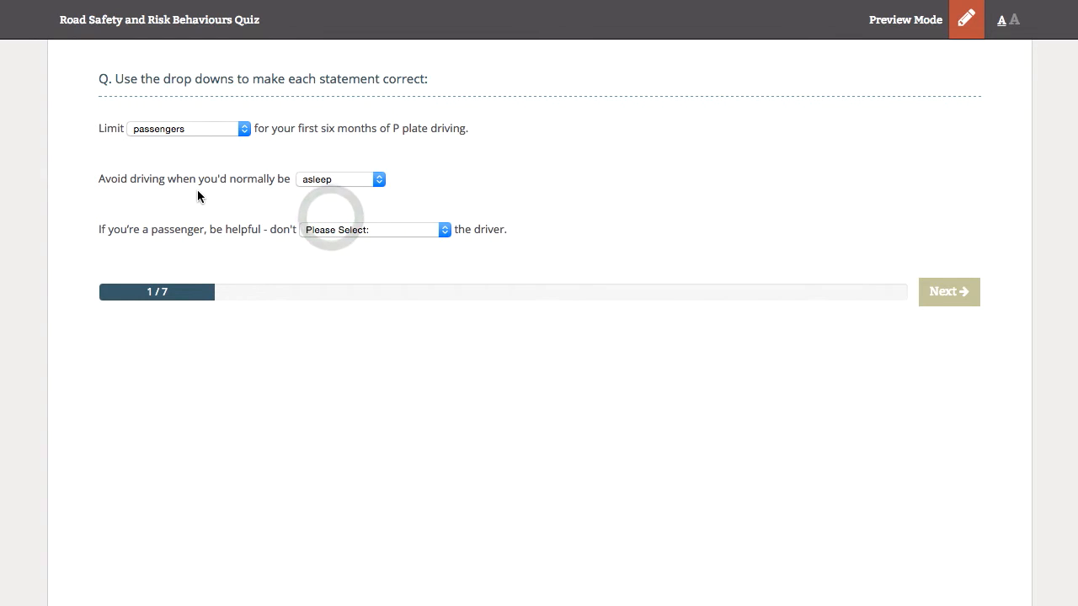
{"action": "left_click", "coordinate": [383, 229]}
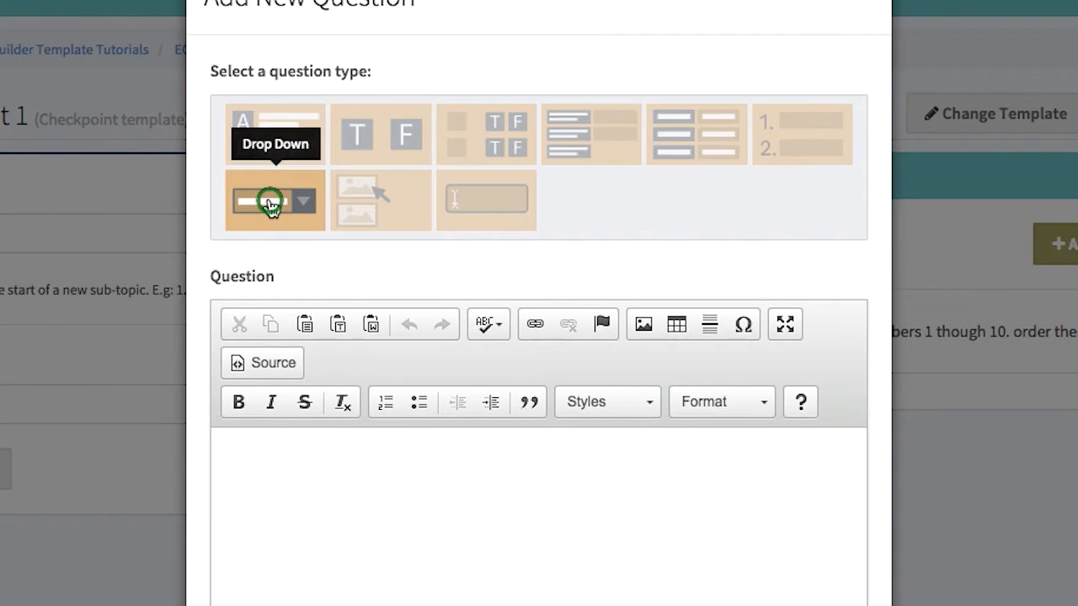
Start a new Drop Down question and type its question text
{"action": "left_click", "coordinate": [269, 200]}
{"action": "scroll", "coordinate": [512, 550], "scroll_direction": "down", "scroll_amount": 3}
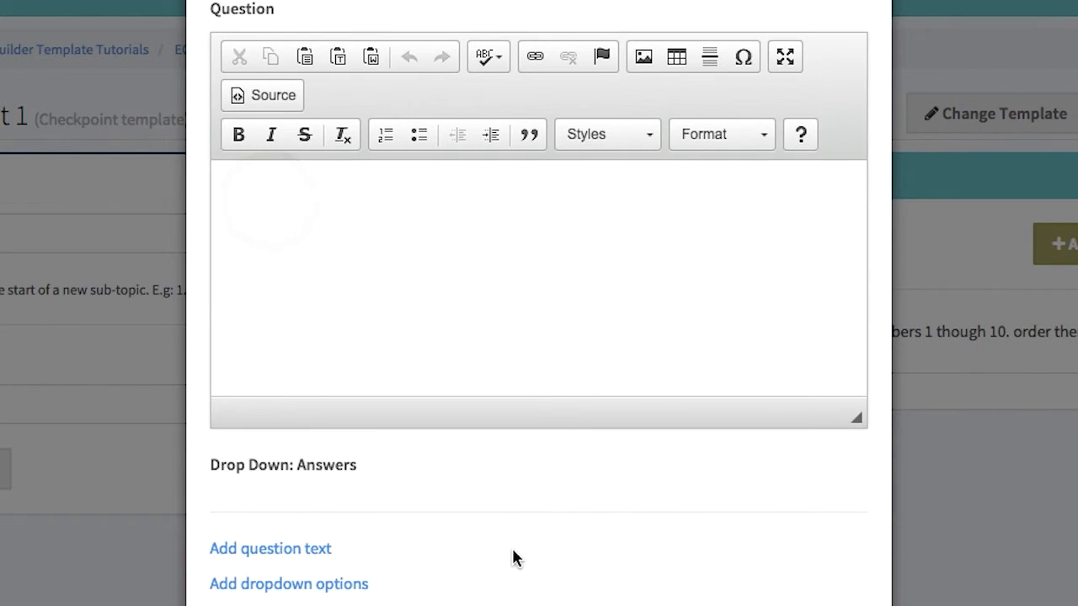
{"action": "type", "text": "There"}
{"action": "type", "text": "rrect."}
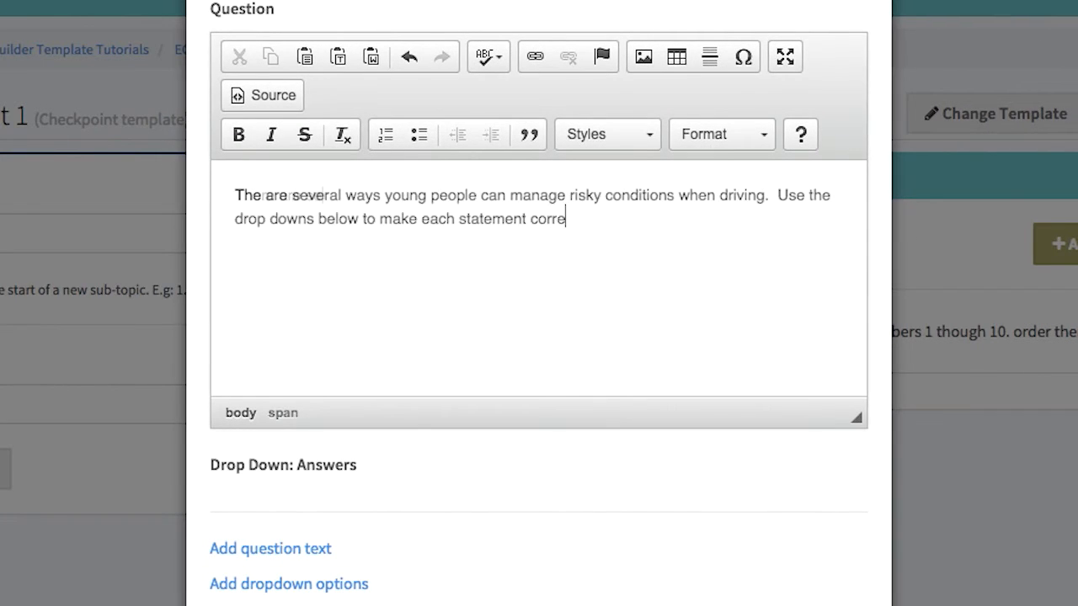
{"action": "scroll", "coordinate": [539, 337], "scroll_direction": "down", "scroll_amount": 3}
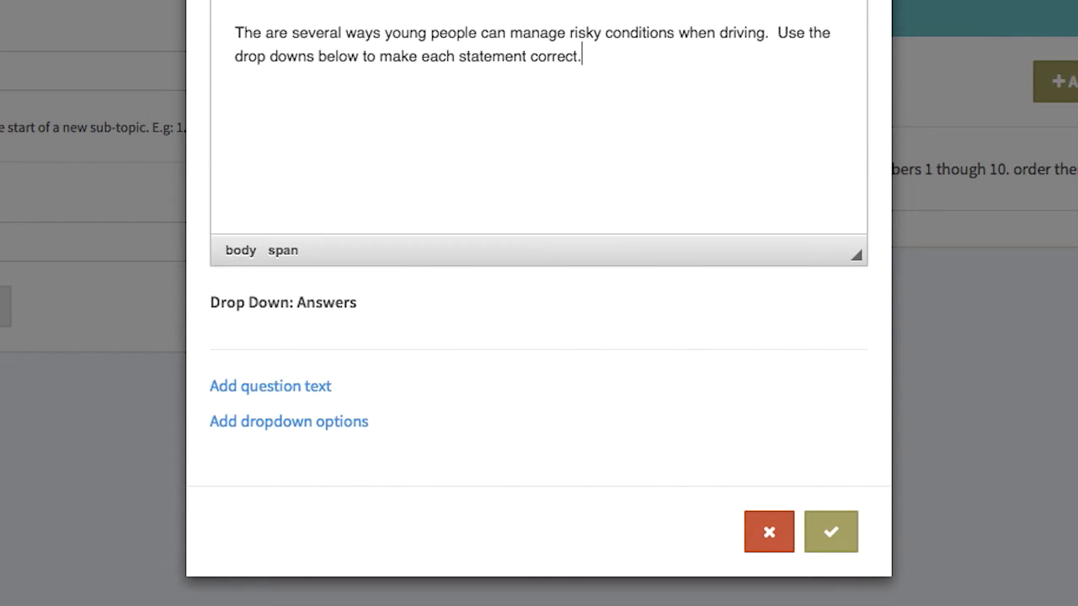
Add a question-text block reading 'Limit' followed by a drop-down
{"action": "left_click", "coordinate": [287, 388]}
{"action": "left_click", "coordinate": [294, 416]}
{"action": "type", "text": "Limit"}
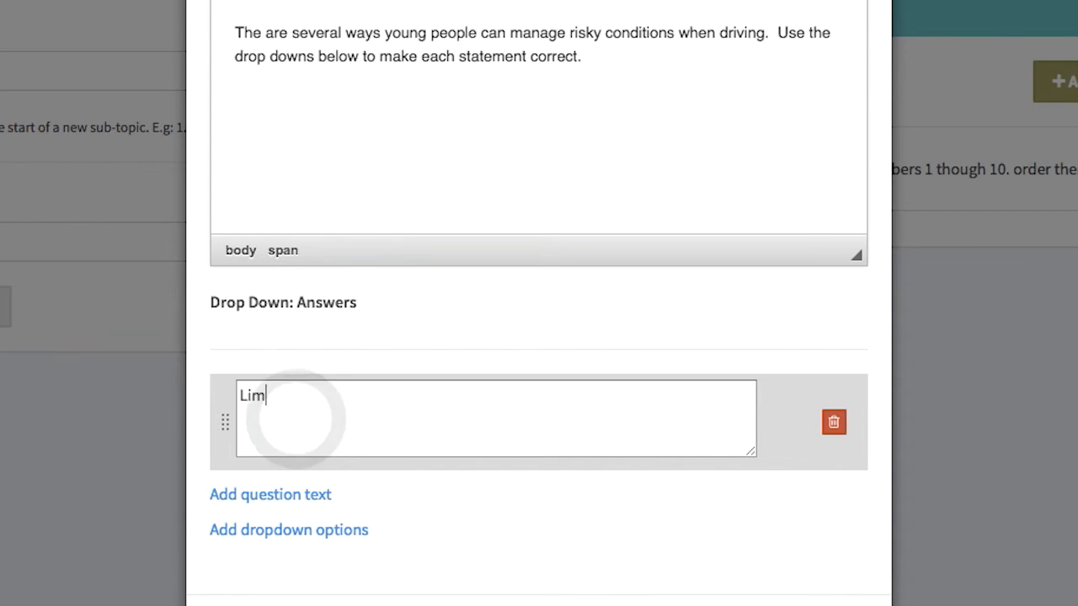
{"action": "left_click", "coordinate": [280, 527]}
Give the drop-down the choices music, passengers and time behind, marking passengers correct
{"action": "scroll", "coordinate": [280, 527], "scroll_direction": "down", "scroll_amount": 3}
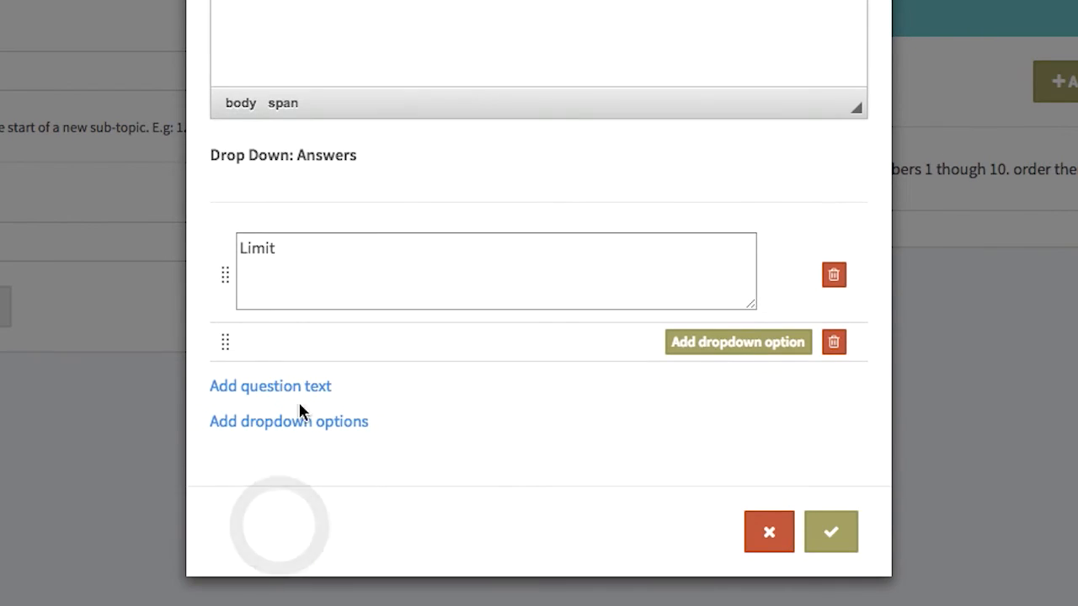
{"action": "left_click", "coordinate": [741, 344]}
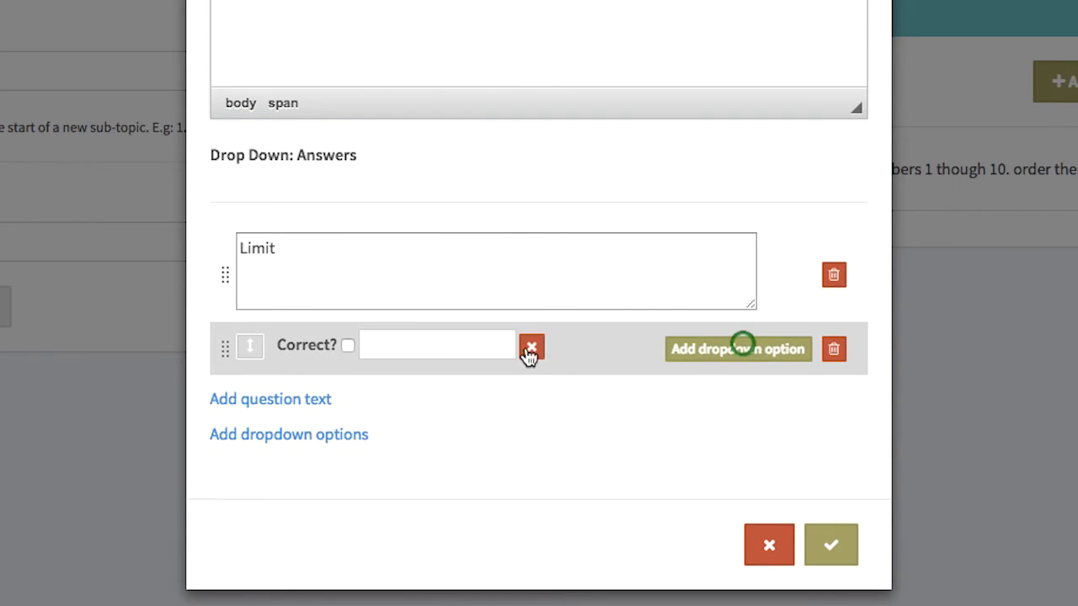
{"action": "left_click", "coordinate": [417, 344]}
{"action": "type", "text": "music"}
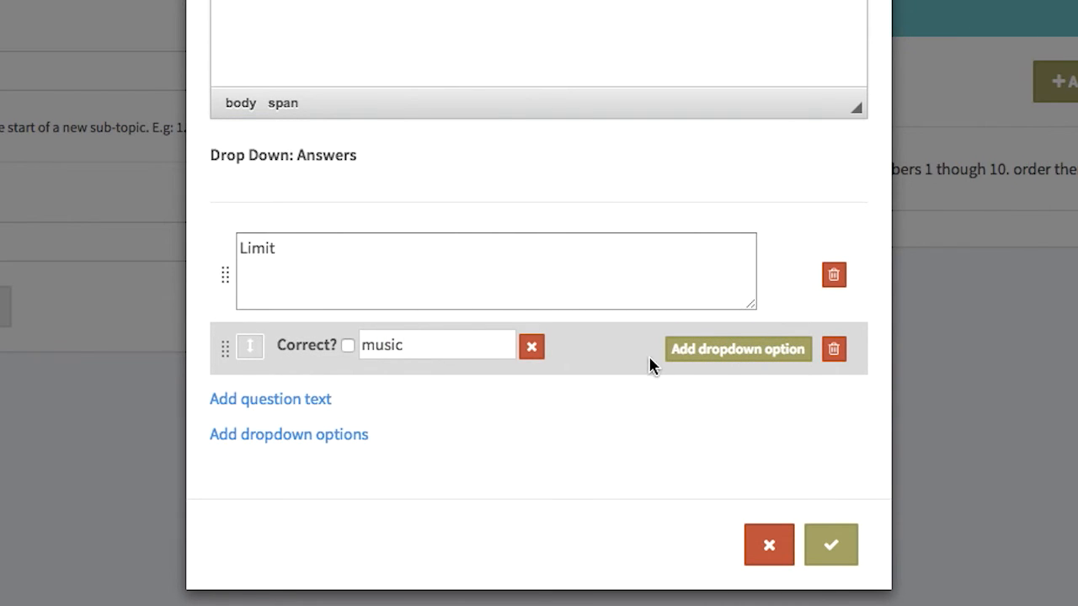
{"action": "left_click", "coordinate": [737, 348]}
{"action": "left_click", "coordinate": [414, 378]}
{"action": "type", "text": "passa"}
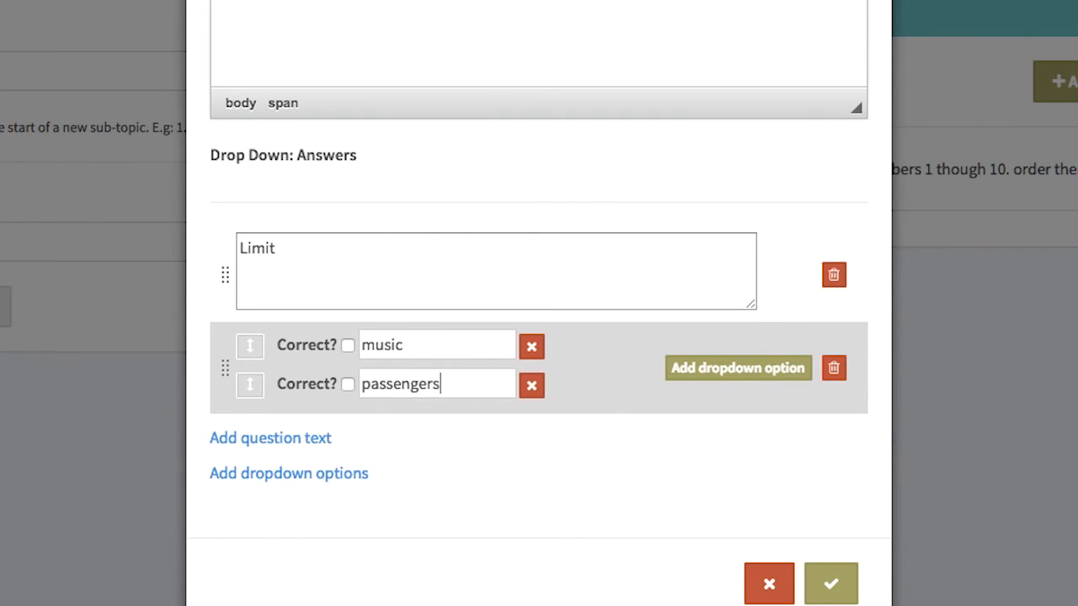
{"action": "left_click", "coordinate": [348, 384]}
{"action": "left_click", "coordinate": [744, 369]}
{"action": "left_click", "coordinate": [439, 421]}
{"action": "type", "text": "time behind the wheel"}
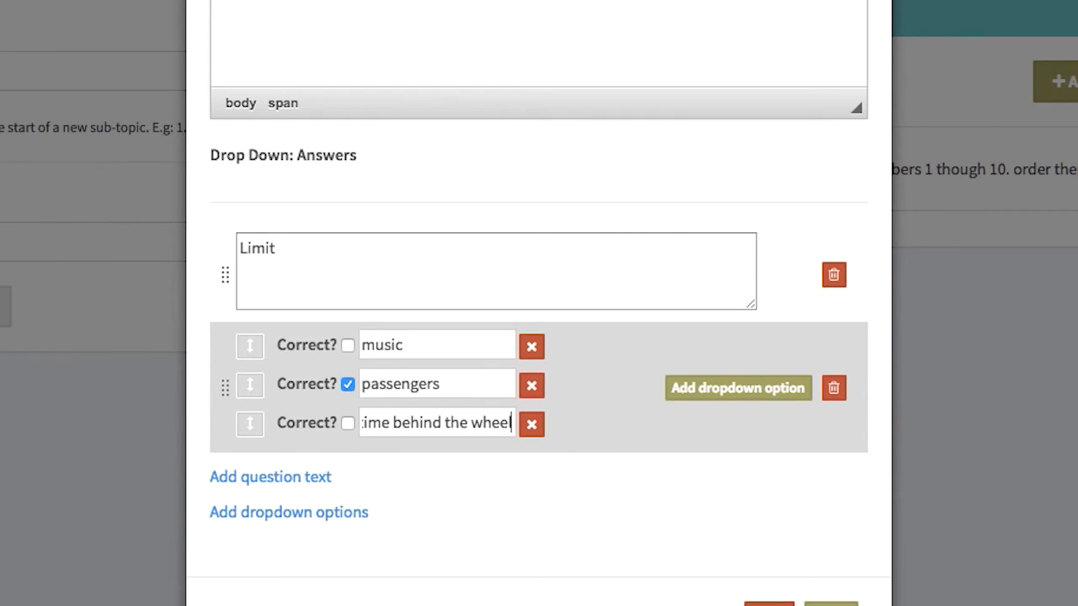
Add a final text block about the driver and save the drop-down question
{"action": "scroll", "coordinate": [417, 496], "scroll_direction": "down", "scroll_amount": 2}
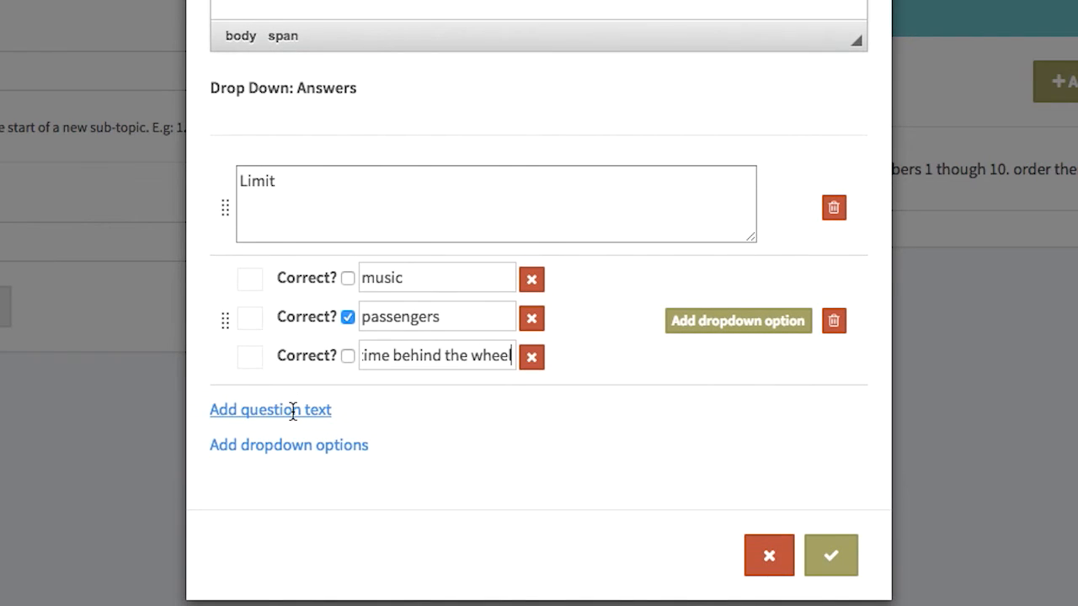
{"action": "left_click", "coordinate": [293, 410]}
{"action": "left_click", "coordinate": [392, 433]}
{"action": "type", "text": "f"}
{"action": "type", "text": "driver."}
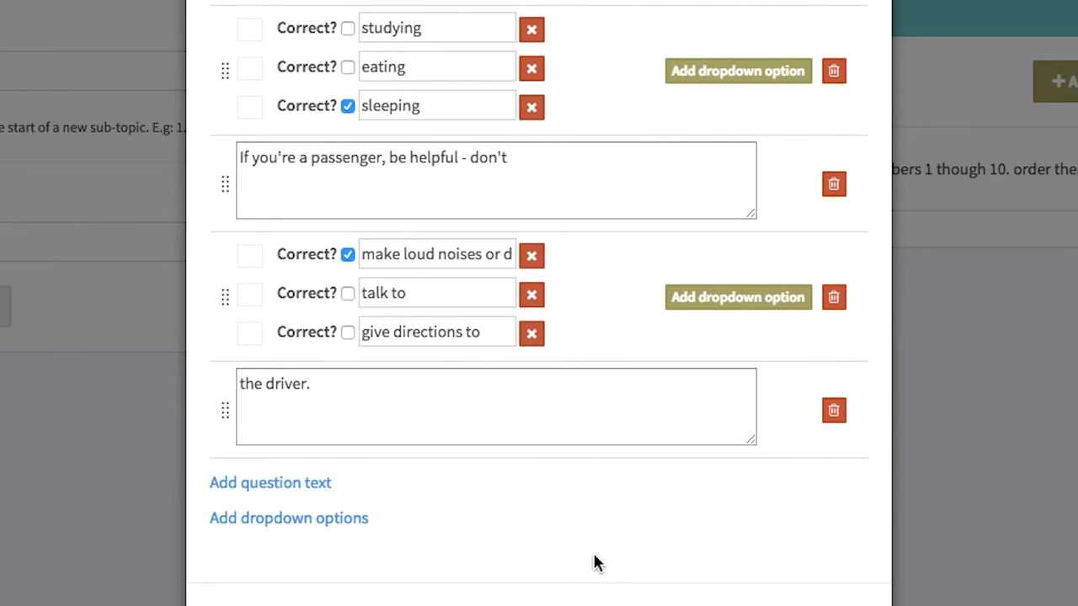
{"action": "scroll", "coordinate": [705, 511], "scroll_direction": "down", "scroll_amount": 2}
{"action": "left_click", "coordinate": [832, 539]}
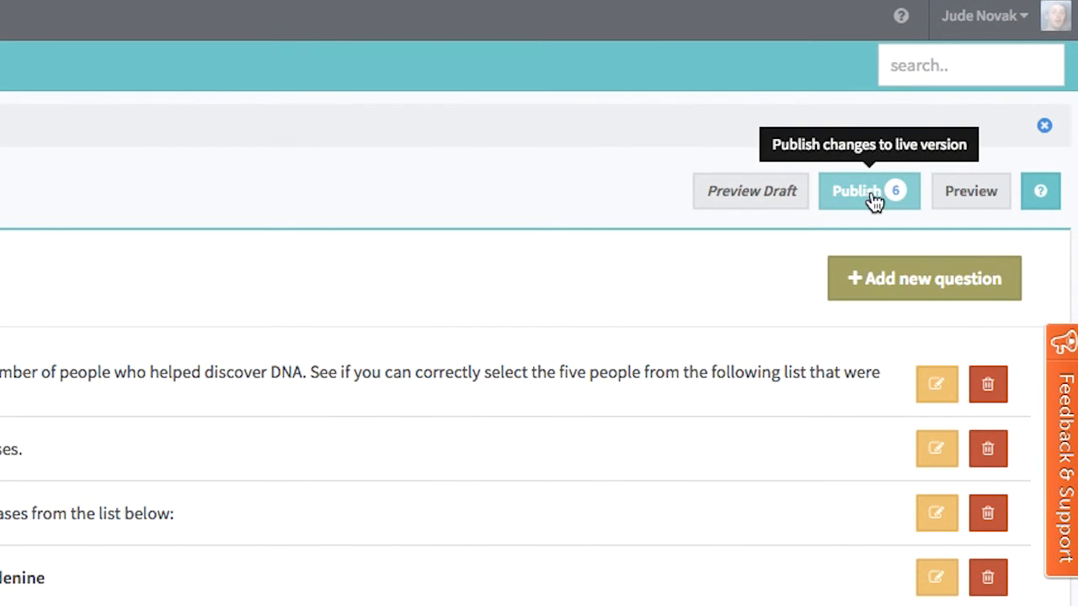
Publish the changes, return to the quiz, and answer its statements True, True, True, False
{"action": "left_click", "coordinate": [874, 198]}
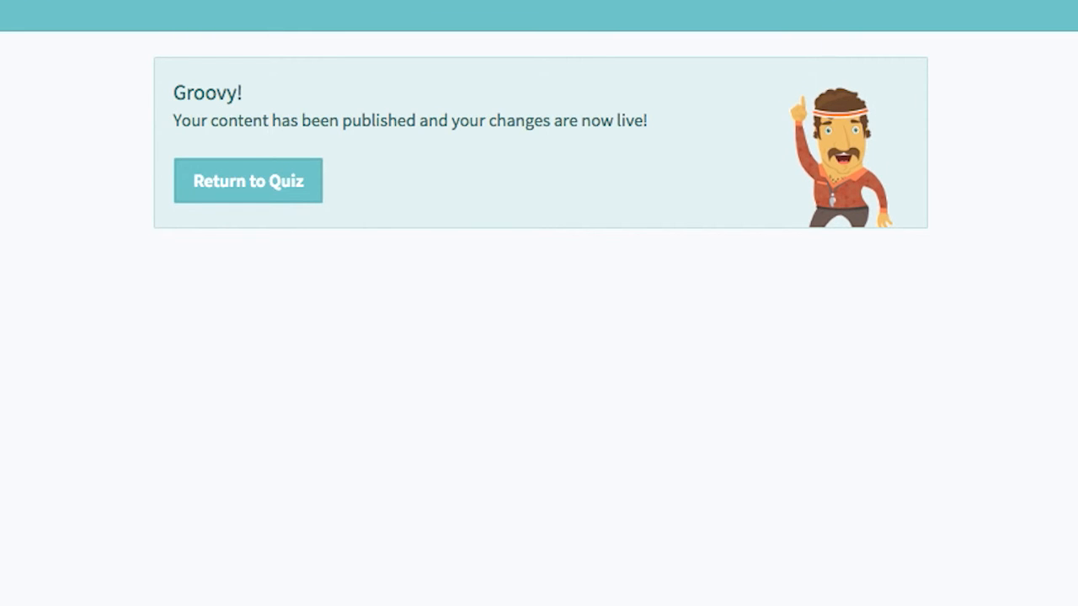
{"action": "left_click", "coordinate": [270, 182]}
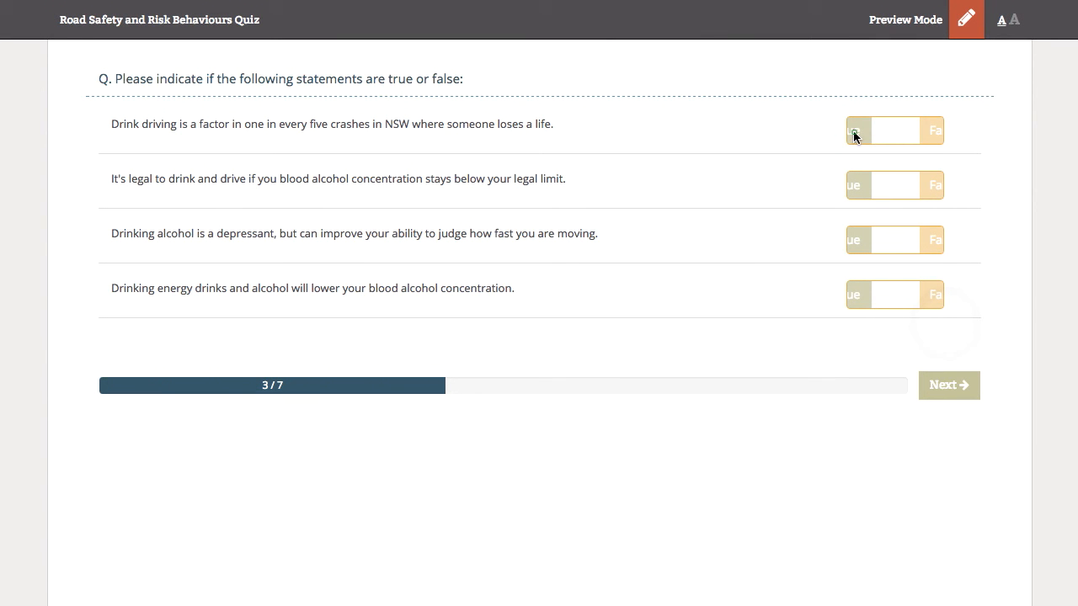
{"action": "left_click", "coordinate": [853, 130]}
{"action": "left_click", "coordinate": [859, 179]}
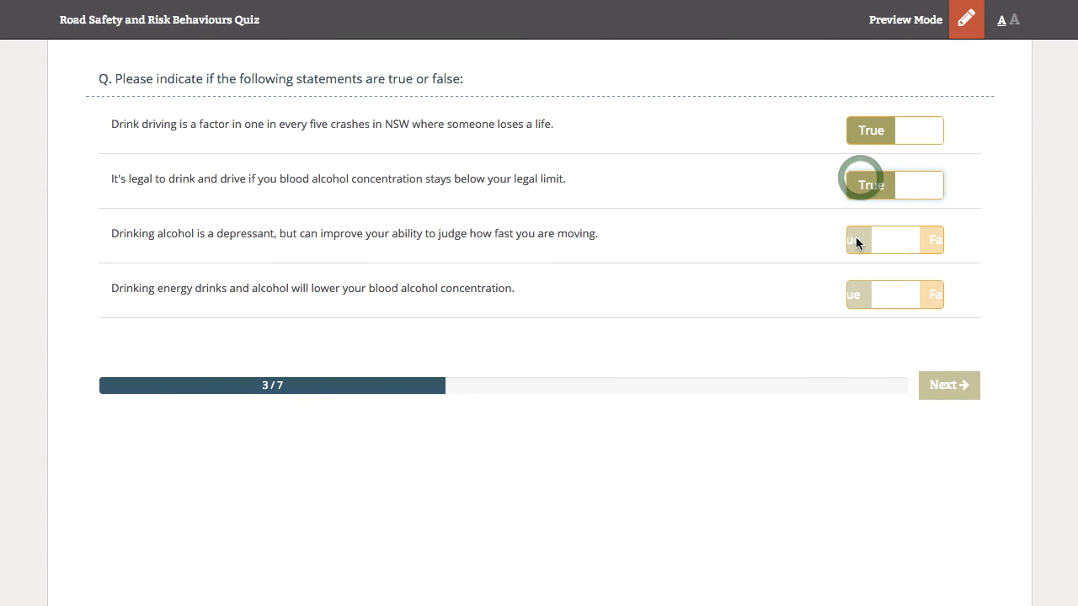
{"action": "left_click", "coordinate": [855, 239]}
{"action": "left_click", "coordinate": [933, 293]}
{"action": "left_click", "coordinate": [958, 391]}
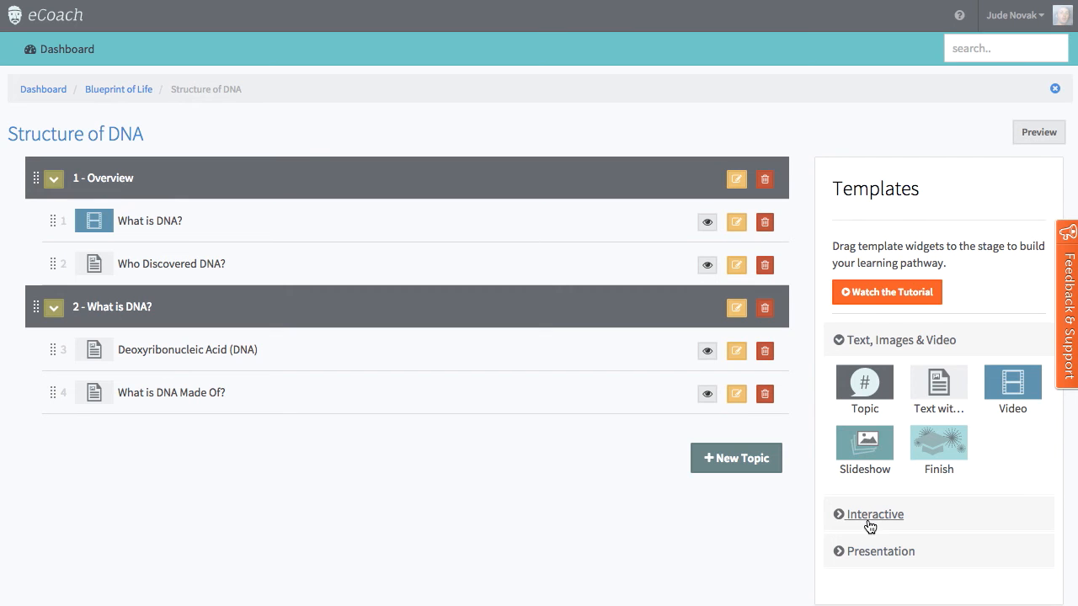
In preview, mark Adenine–Thymine true, pick Guanine for Cytosine, and drag Un to first place
{"action": "left_click", "coordinate": [870, 520]}
{"action": "scroll", "coordinate": [871, 517], "scroll_direction": "down", "scroll_amount": 3}
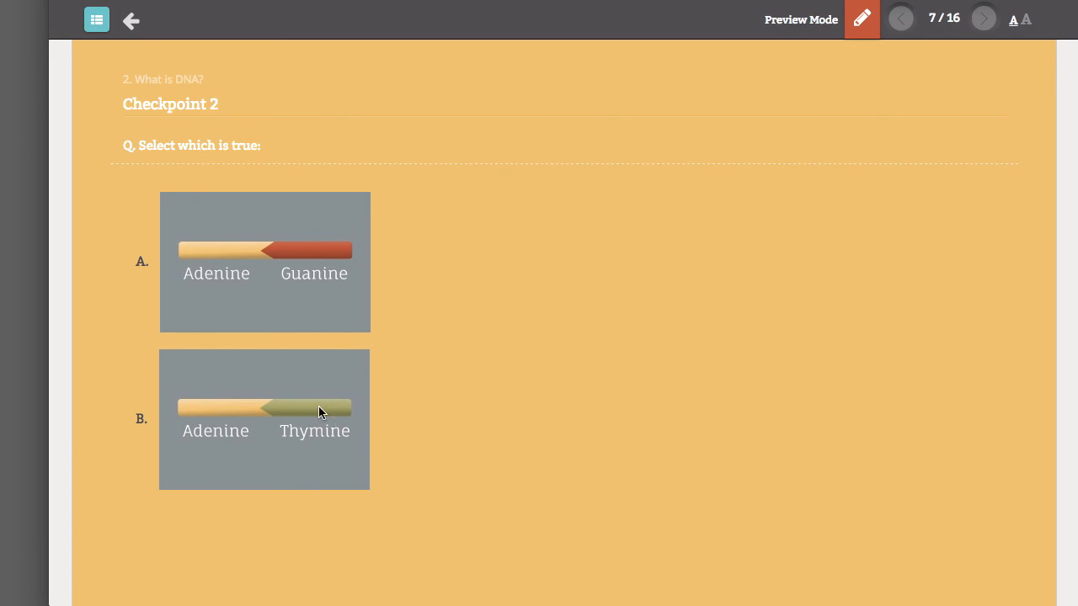
{"action": "left_click", "coordinate": [298, 418]}
{"action": "left_click", "coordinate": [574, 299]}
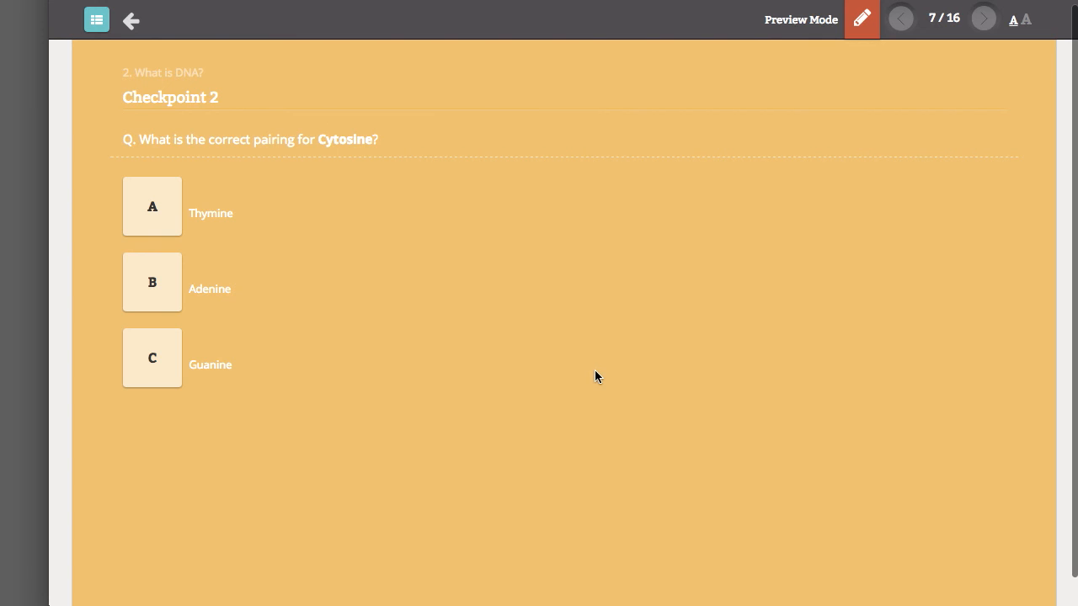
{"action": "left_click", "coordinate": [155, 366]}
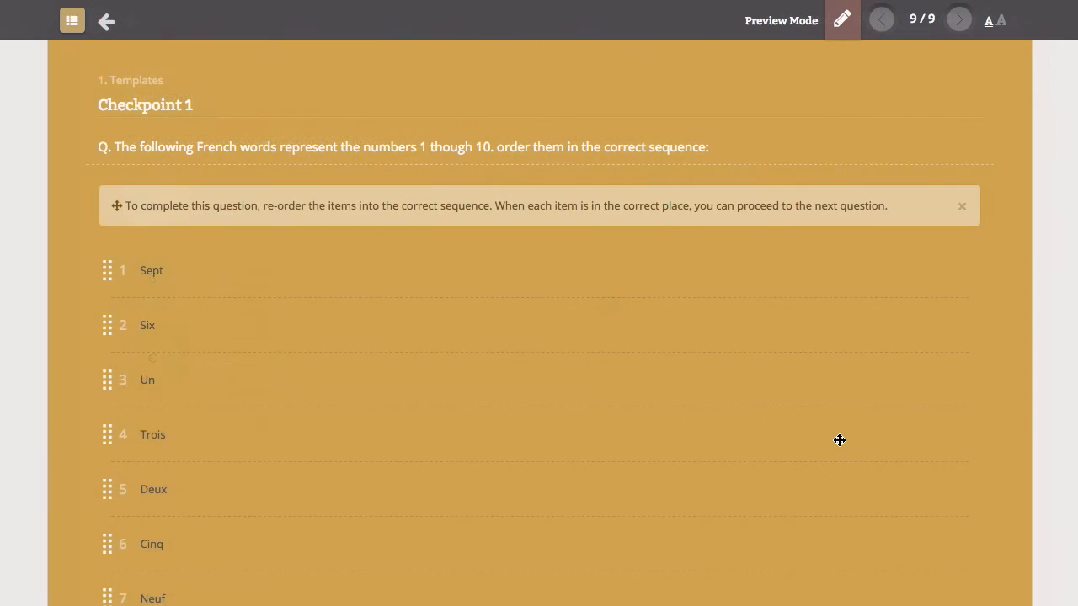
{"action": "scroll", "coordinate": [839, 439], "scroll_direction": "down", "scroll_amount": 3}
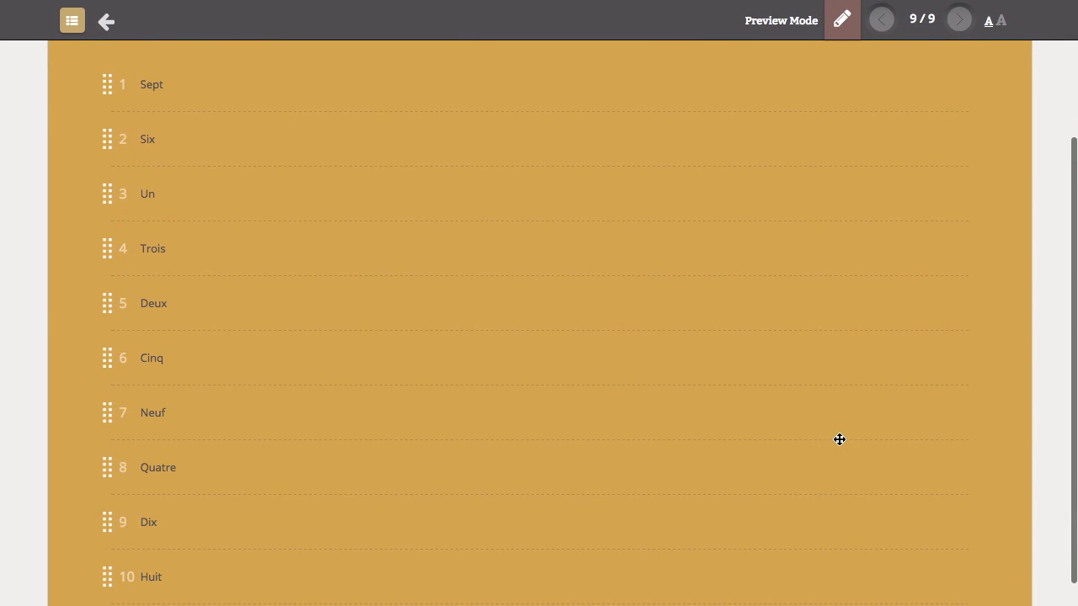
{"action": "scroll", "coordinate": [792, 452], "scroll_direction": "up", "scroll_amount": 1}
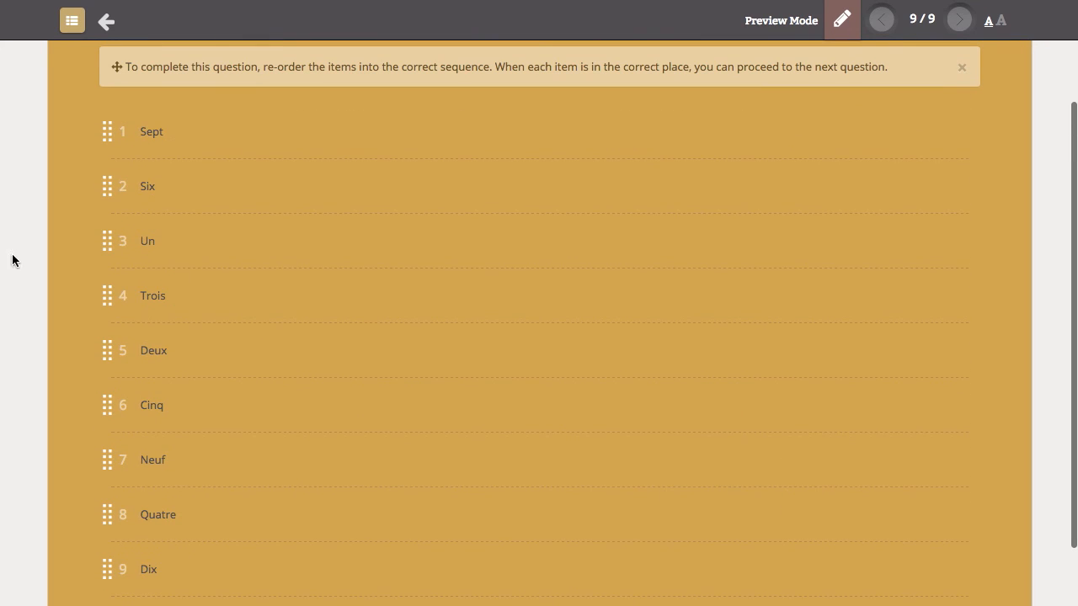
{"action": "left_click_drag", "start_coordinate": [207, 253], "coordinate": [200, 126]}
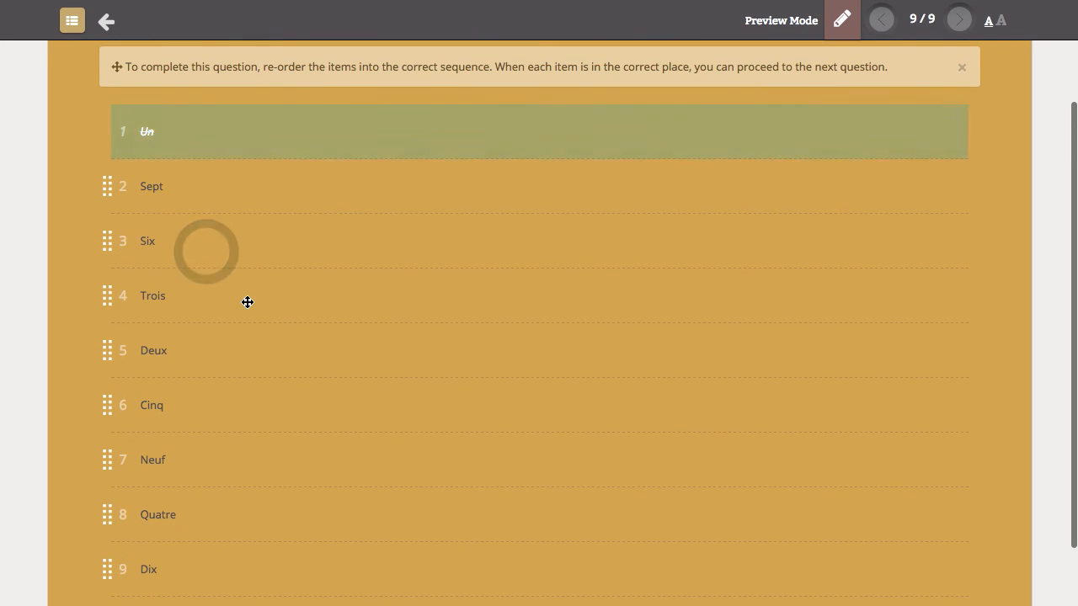